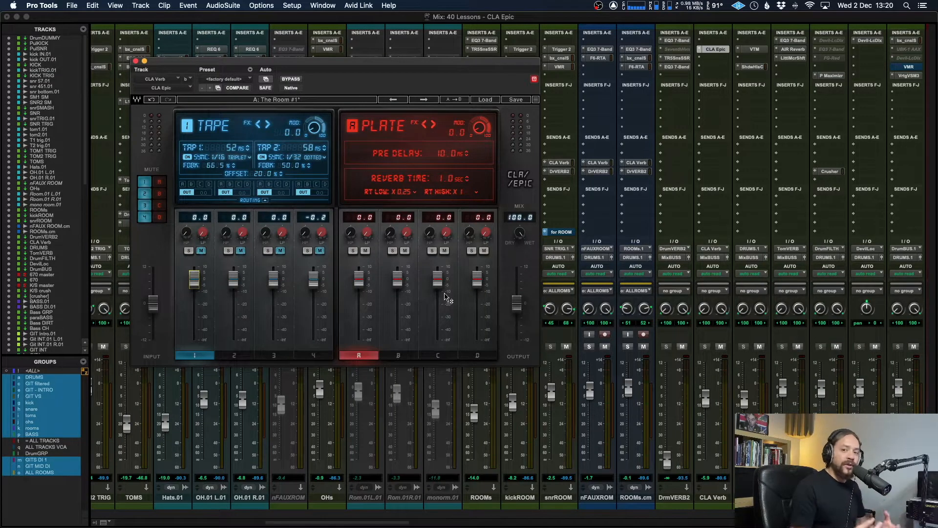
- Show the Hall reverb's settings on channel C with its level at 1.1 and reposition the plugin window
click(447, 298)
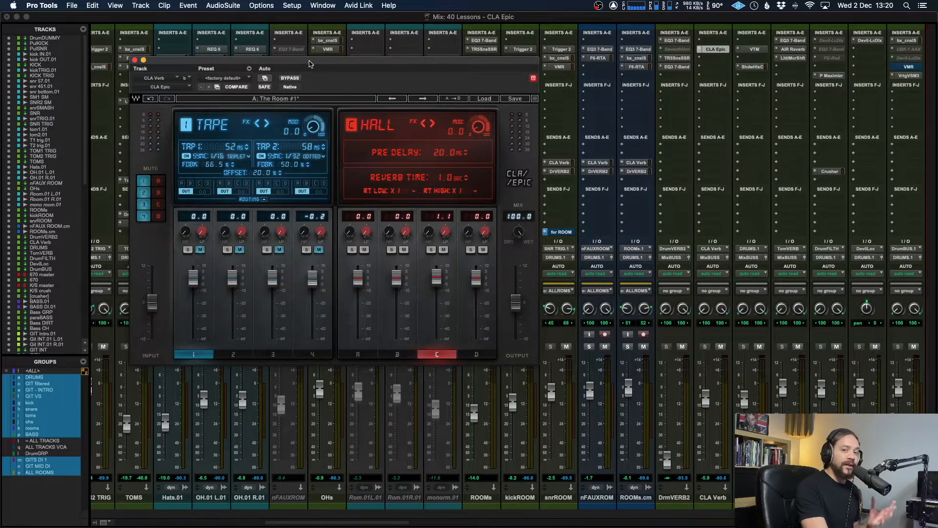
drag(309, 63, 315, 63)
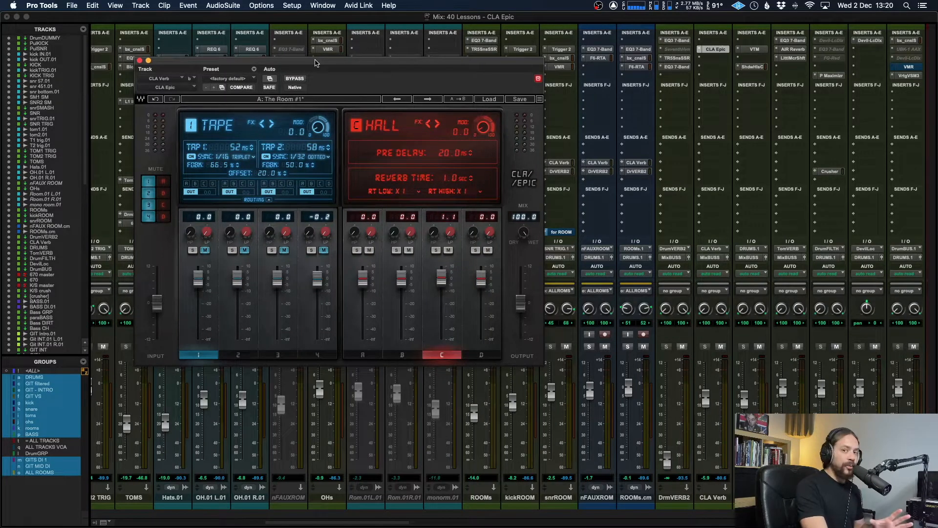
drag(523, 232, 524, 236)
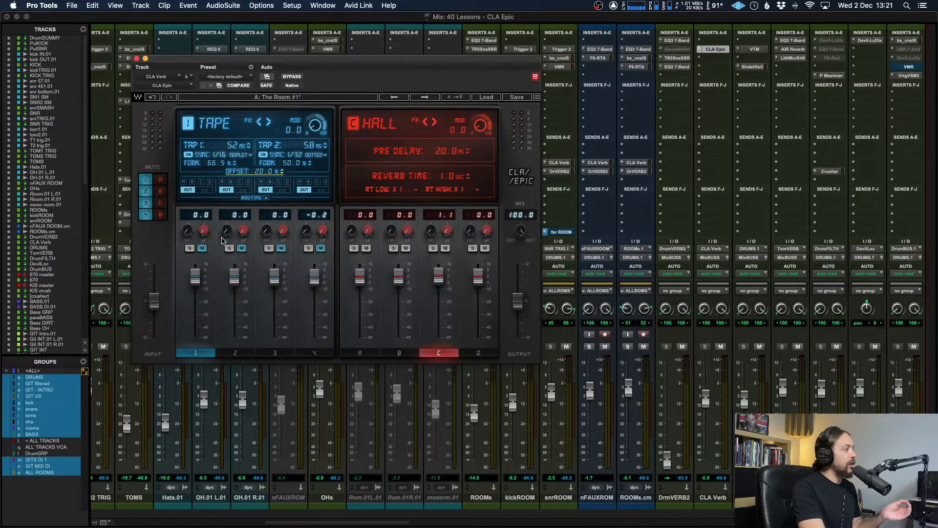
- Examine the settings of the delay channels, covering Crowd, Tape, Throw and Slap
click(301, 320)
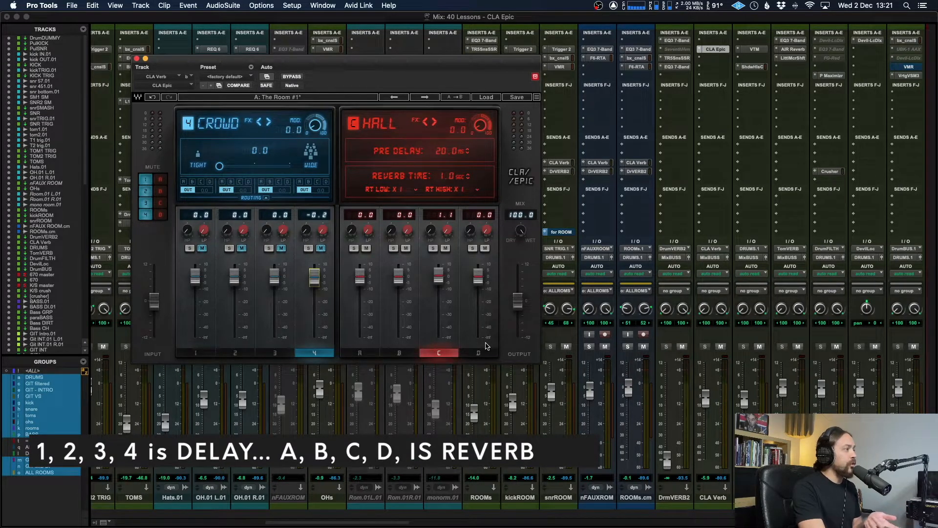
click(199, 355)
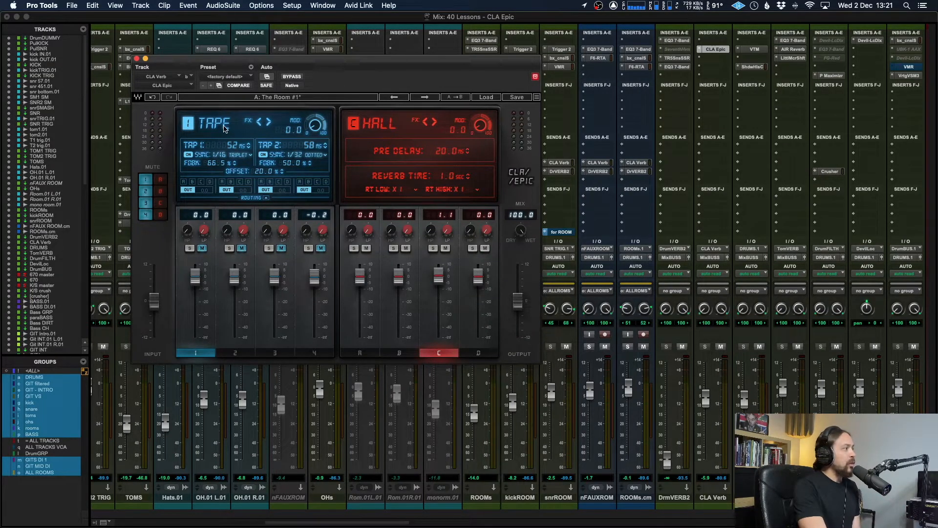
click(235, 353)
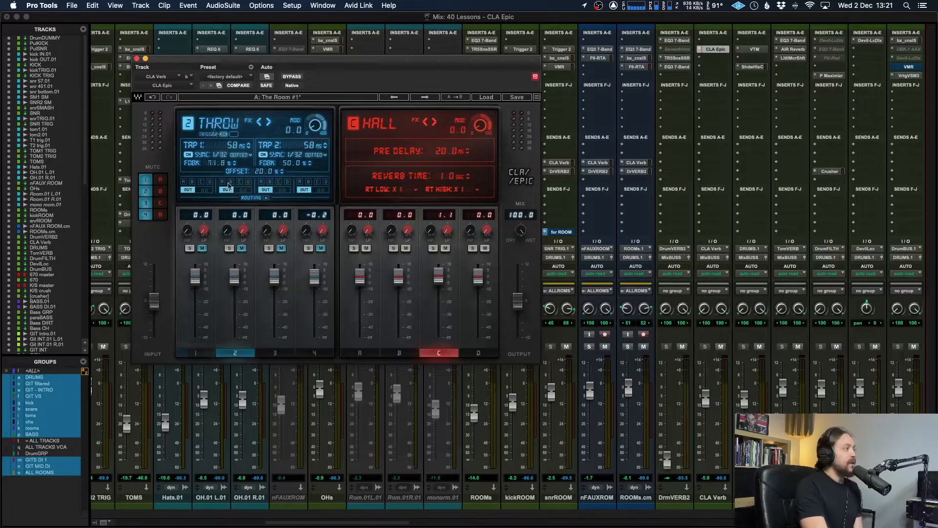
drag(284, 58, 284, 61)
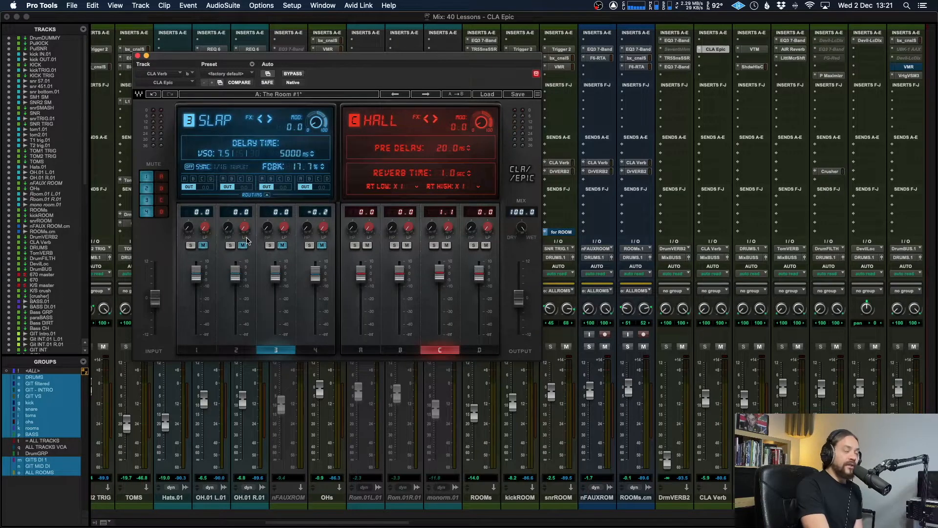
- Set the Slap delay's VSO speed to 15 and widen the Crowd effect on channel 4 to 99.9
click(240, 153)
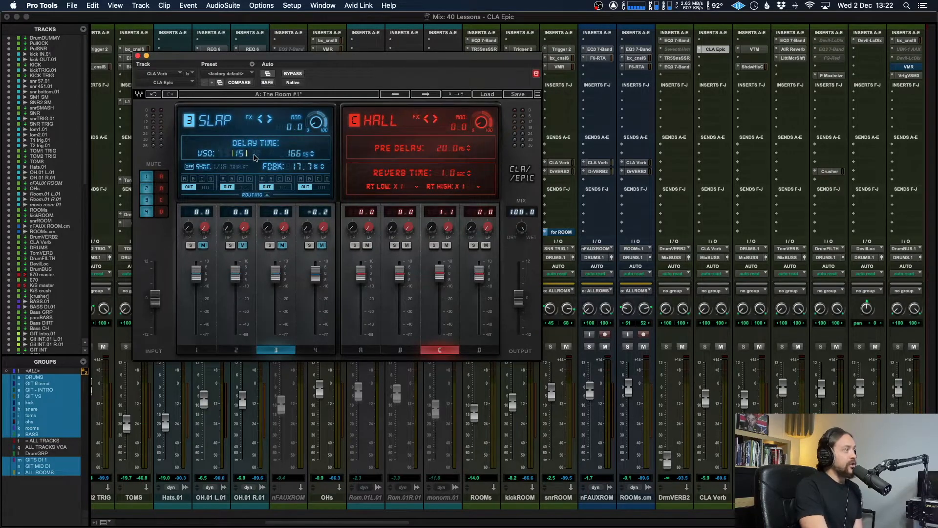
click(242, 156)
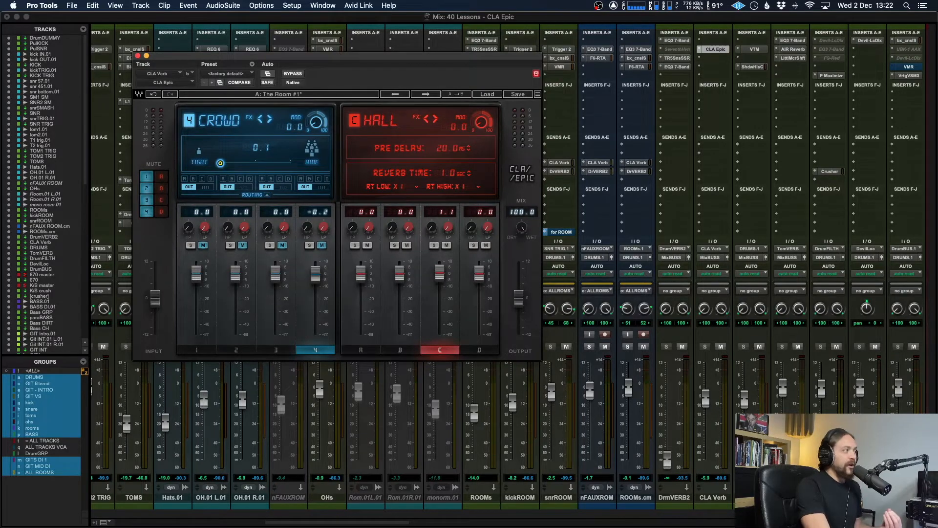
drag(221, 164, 292, 168)
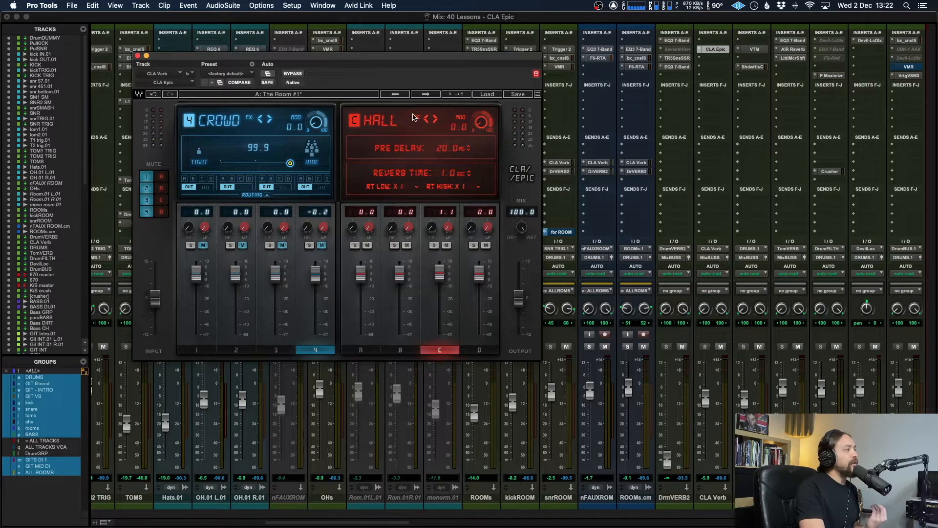
- Examine the settings of the four reverb channels in turn: Plate, Room, Hall and Space
click(363, 292)
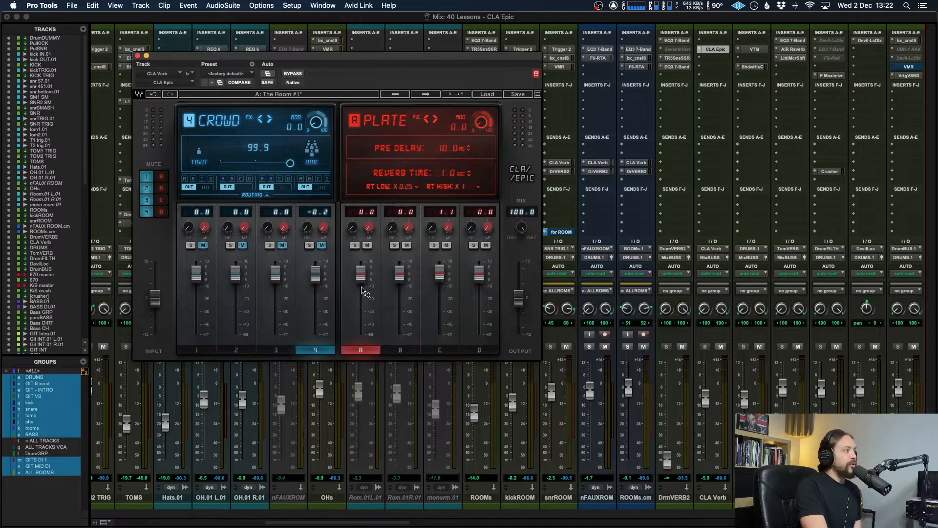
click(396, 277)
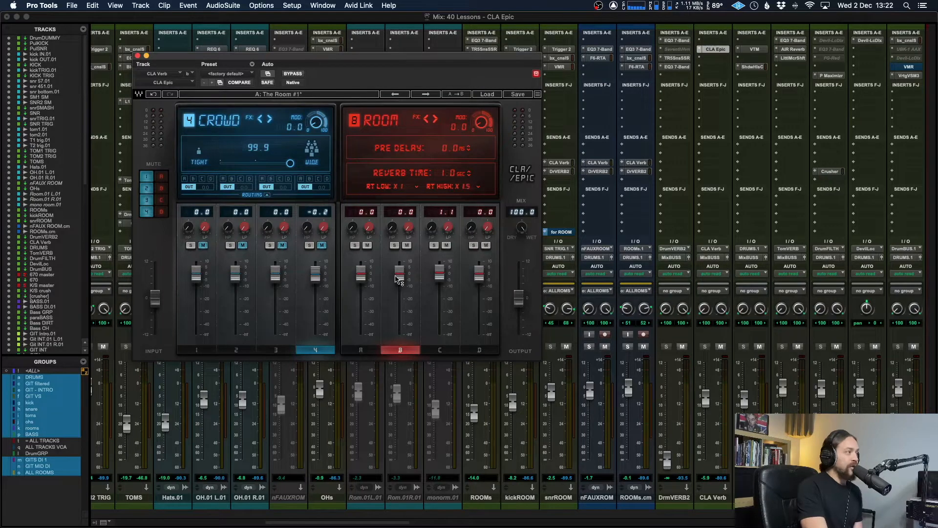
click(448, 351)
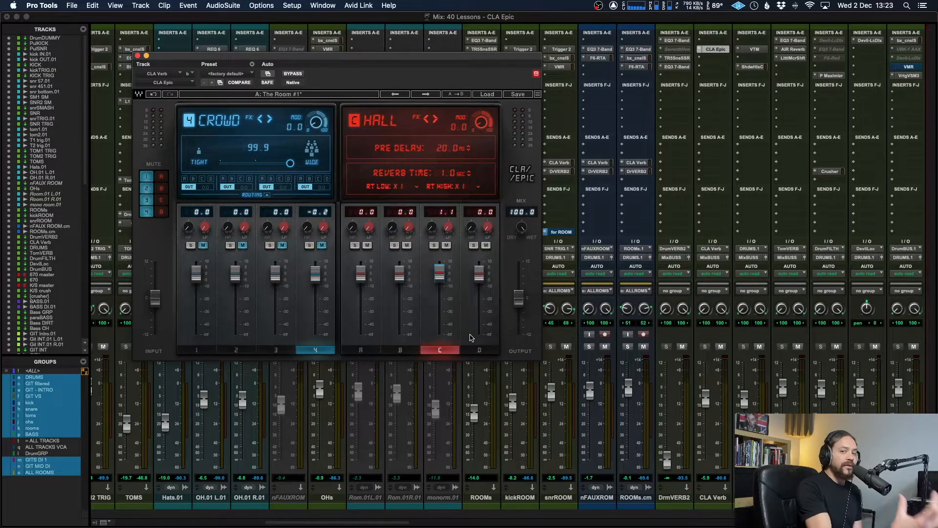
click(475, 351)
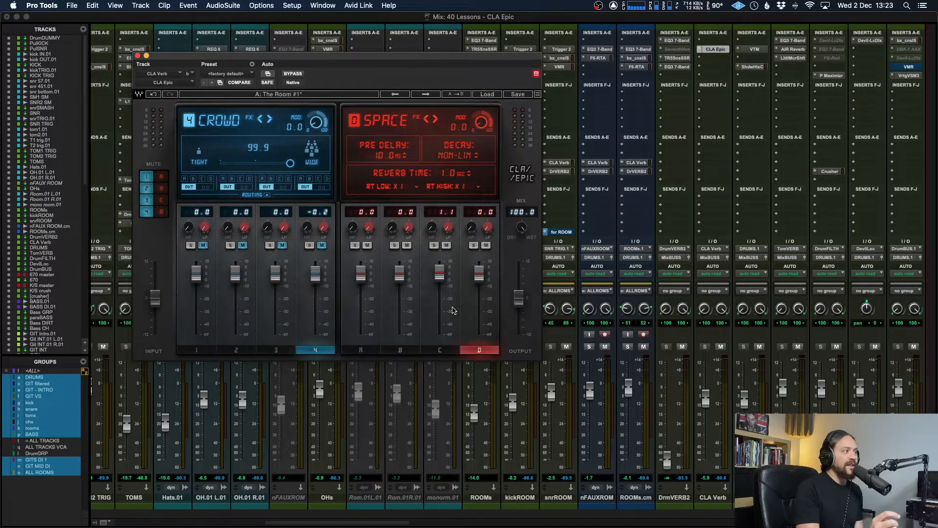
- Reset the Crowd channel's level to 0.0
alt+click(316, 274)
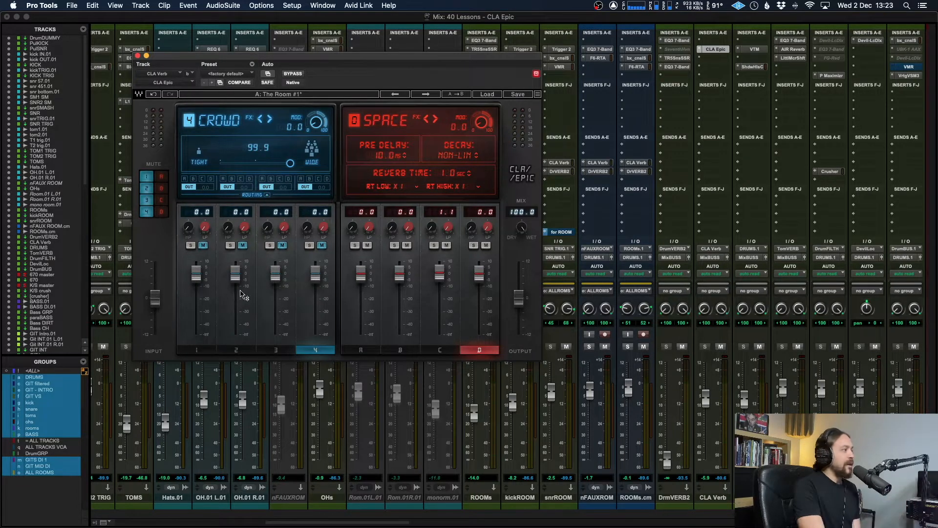
click(316, 286)
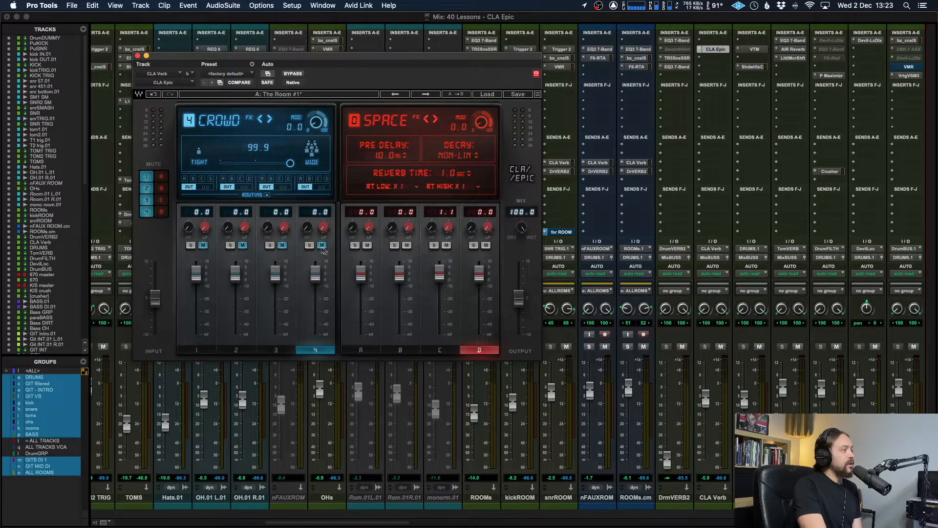
- Inspect the high-pass and low-pass filters on the Tape delay channel
mouse_move(187, 229)
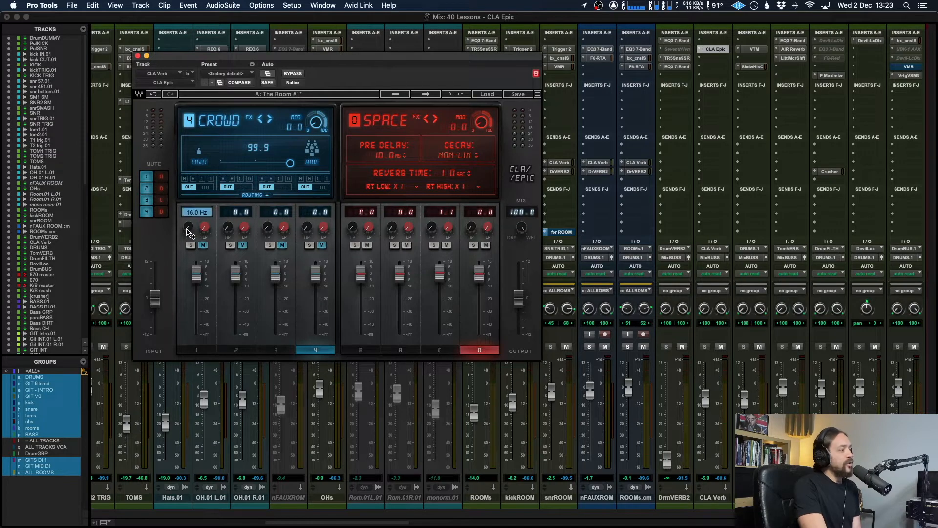
click(188, 228)
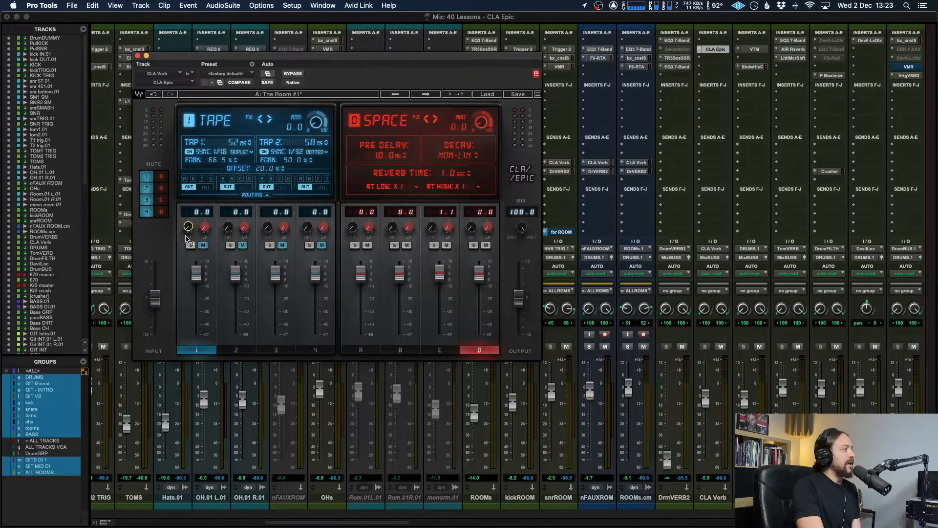
mouse_move(206, 232)
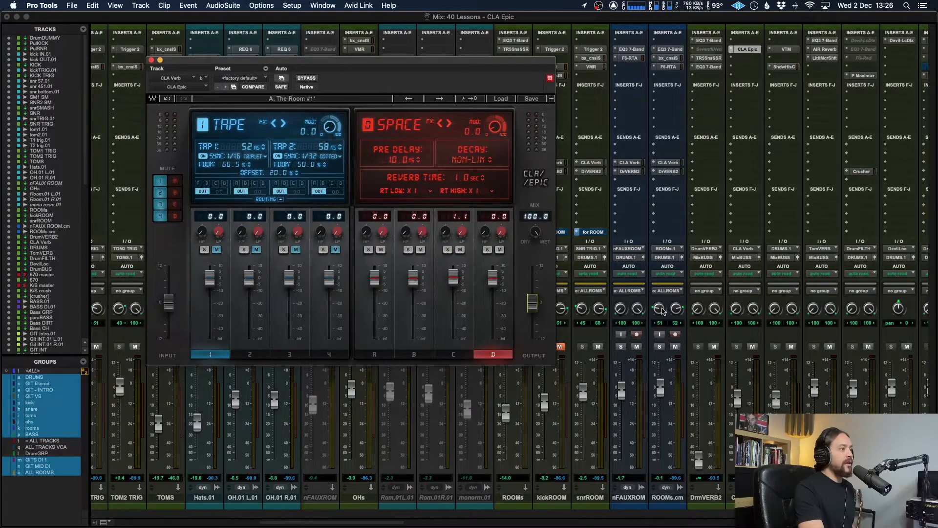
- Play the soloed drum tracks to audition the CLA Verb return in the mix
click(738, 397)
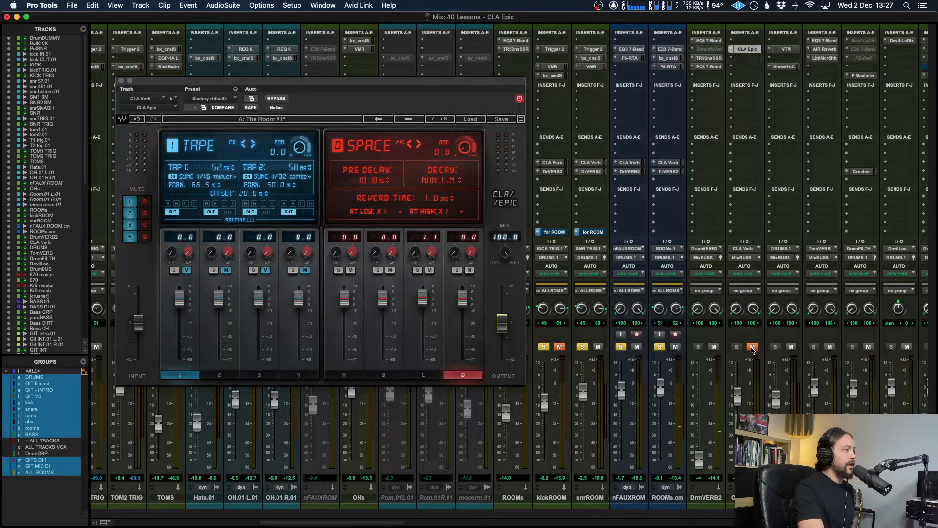
key(space)
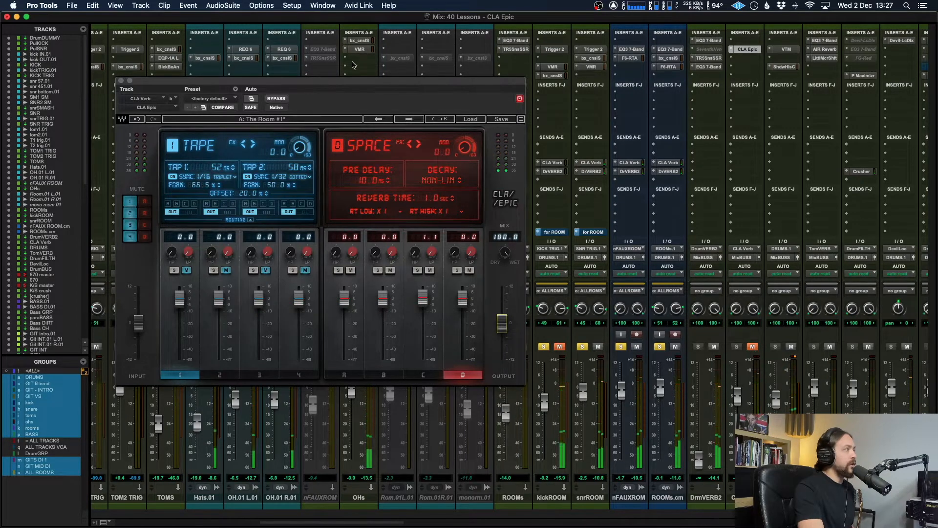
drag(368, 82, 366, 79)
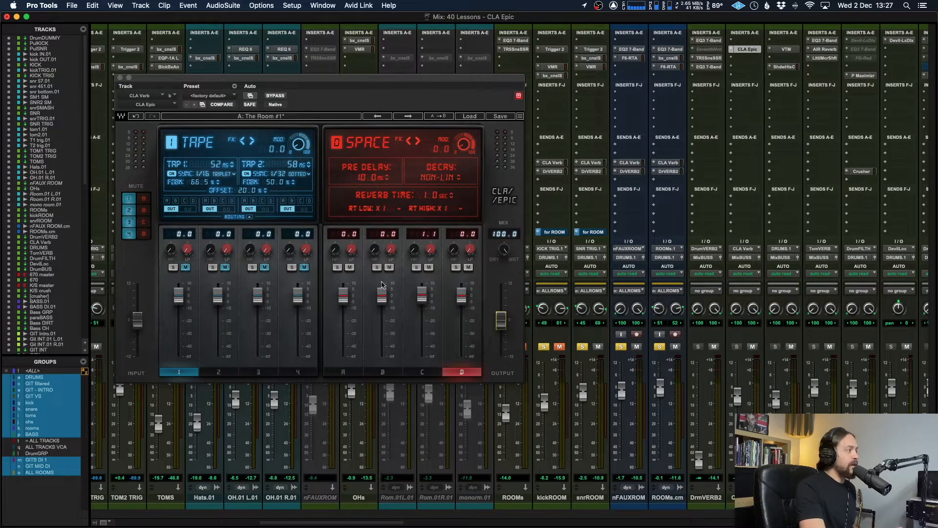
- Solo the Plate reverb on channel A, glance at the preset categories, and raise the CLA Verb track's fader slightly during playback
click(337, 267)
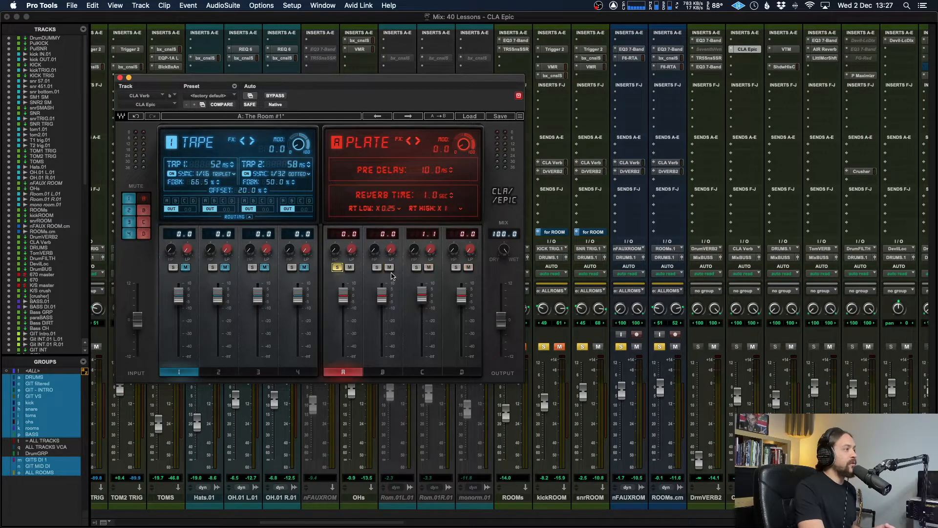
click(471, 116)
mouse_move(489, 179)
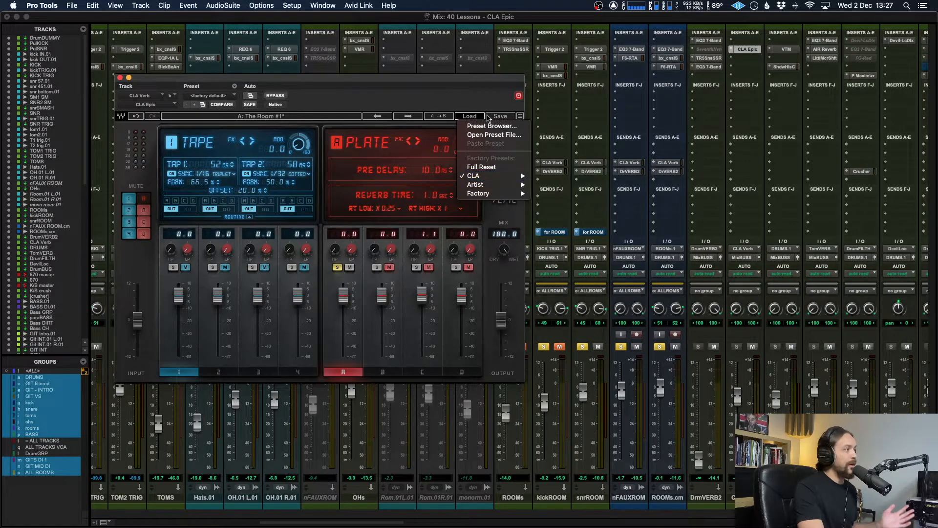
click(461, 92)
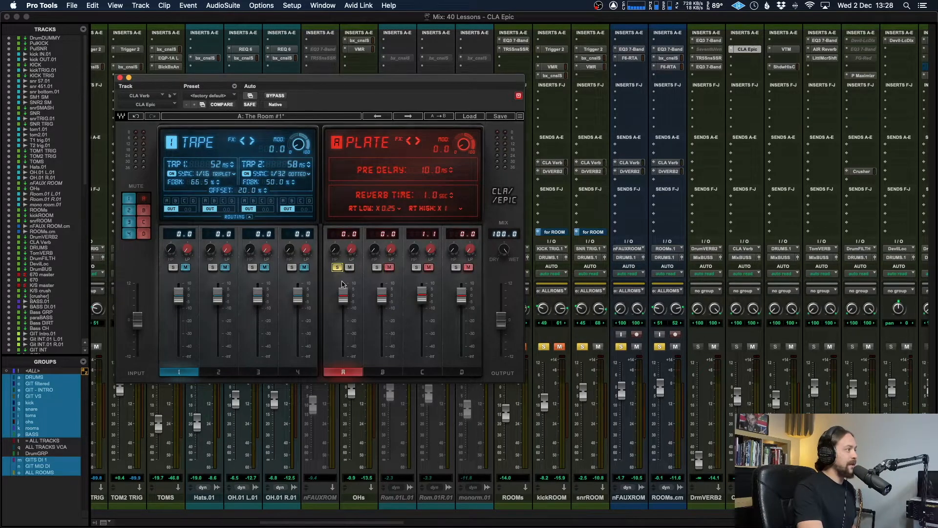
key(space)
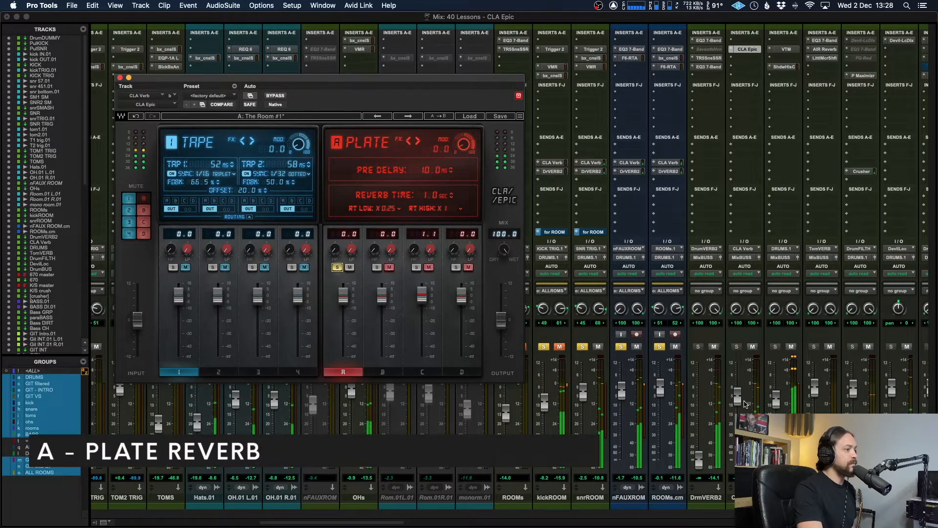
drag(737, 397, 738, 390)
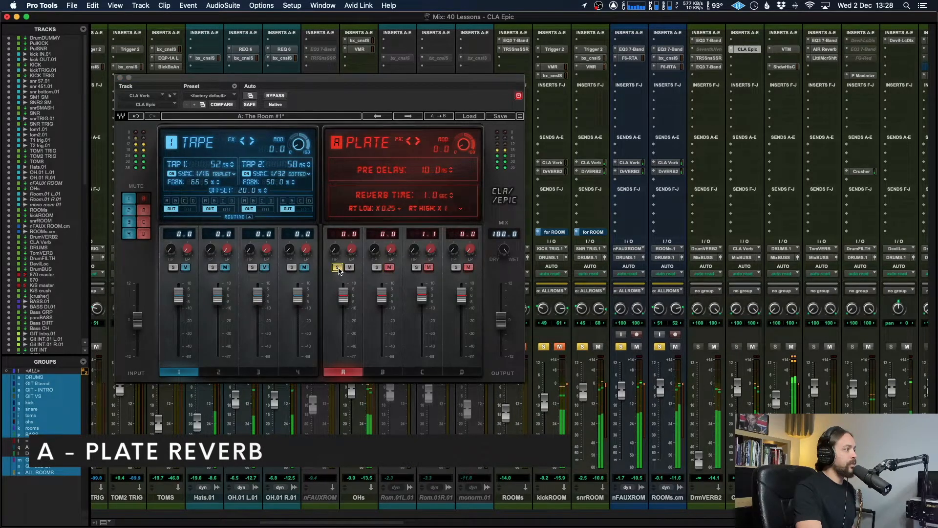
- Audition the Room, Hall and Space reverbs by soloing each in turn during playback, and clear the solo at the end
click(377, 268)
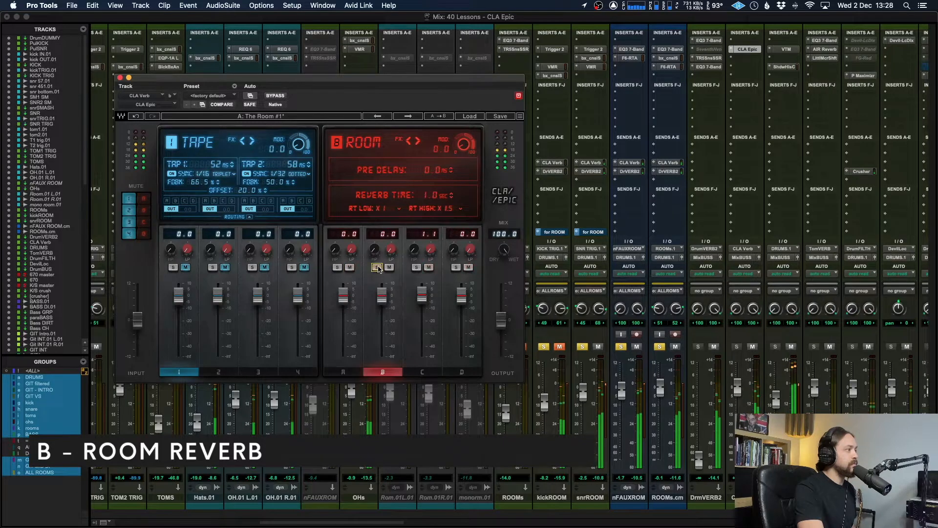
click(416, 267)
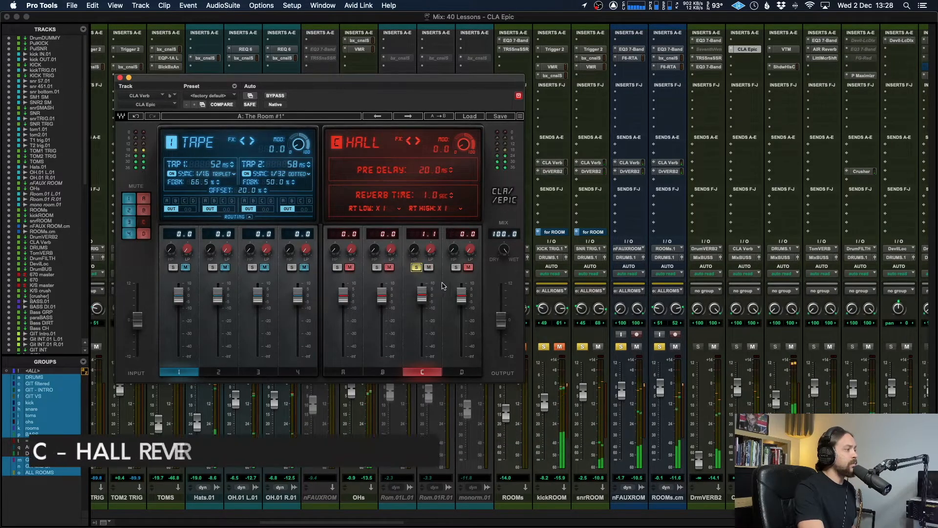
click(741, 392)
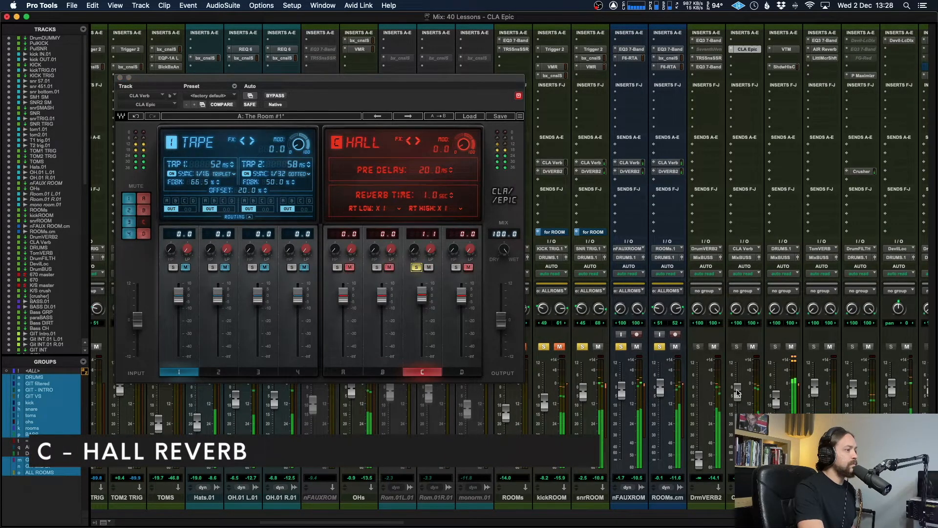
click(455, 268)
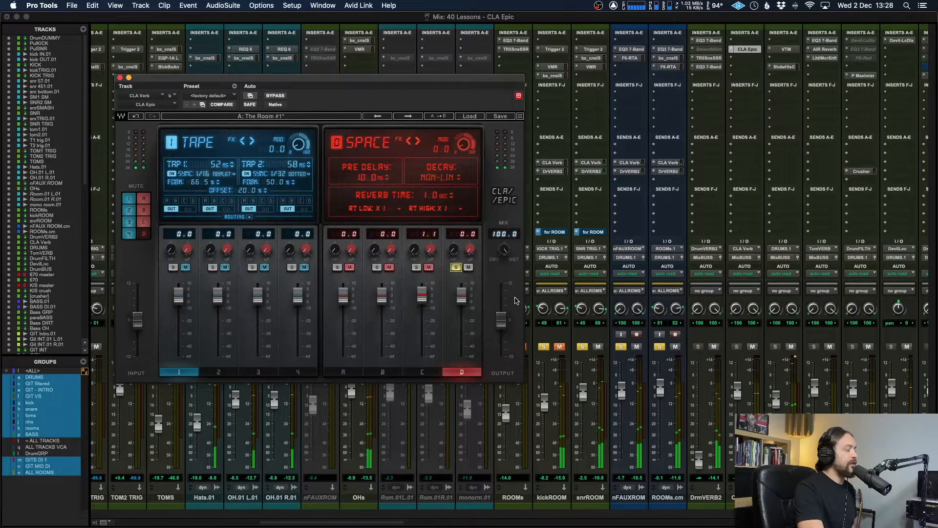
click(741, 397)
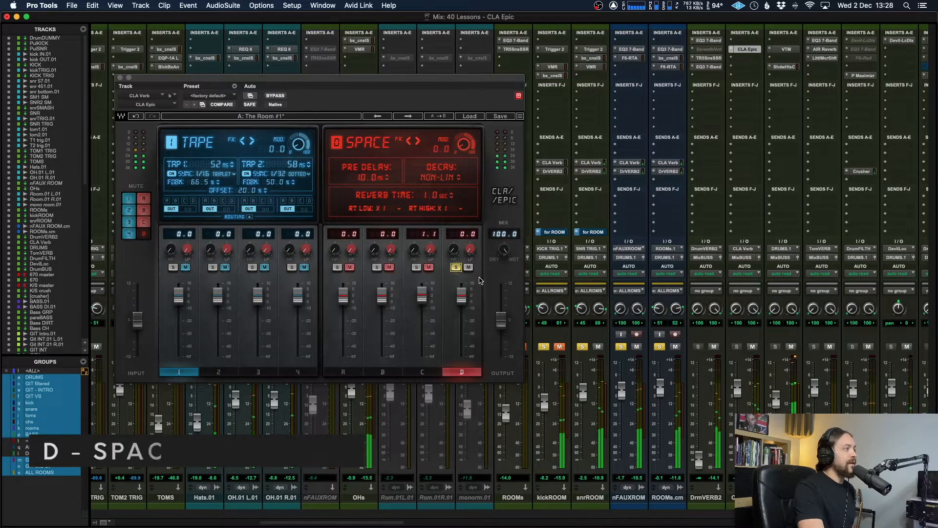
click(456, 267)
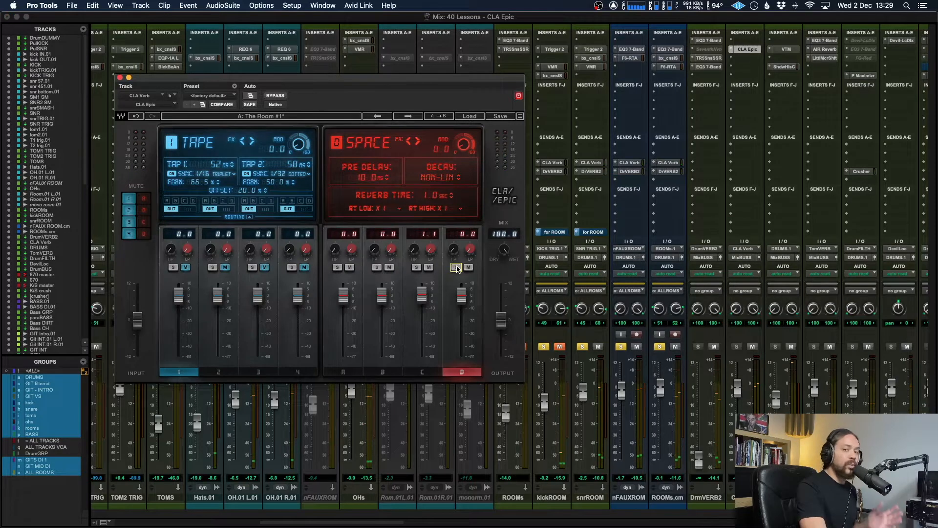
- Raise the Room reverb's level on channel B to 1.6
click(456, 268)
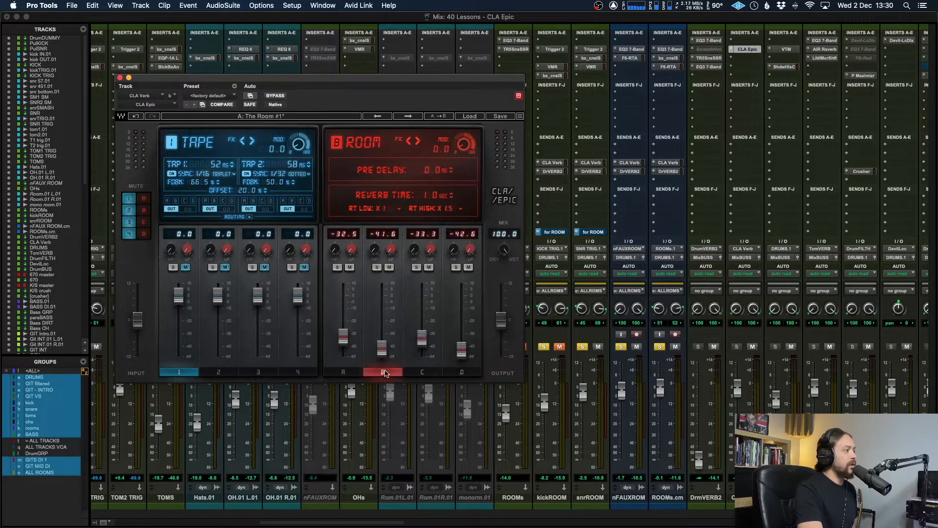
drag(382, 348, 383, 292)
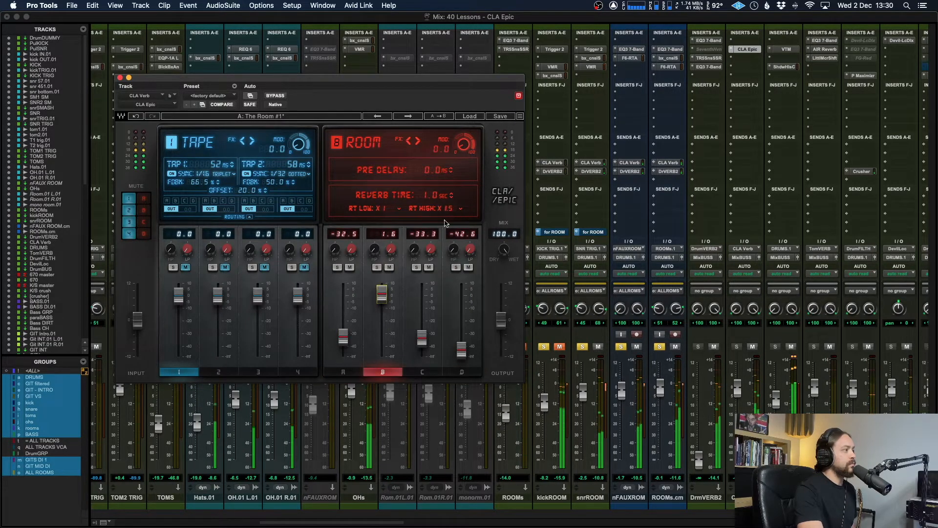
- Shape the Room reverb with its filters, RT High x0.25 and a 0.7 s reverb time, and lower its level to -5.7
click(391, 249)
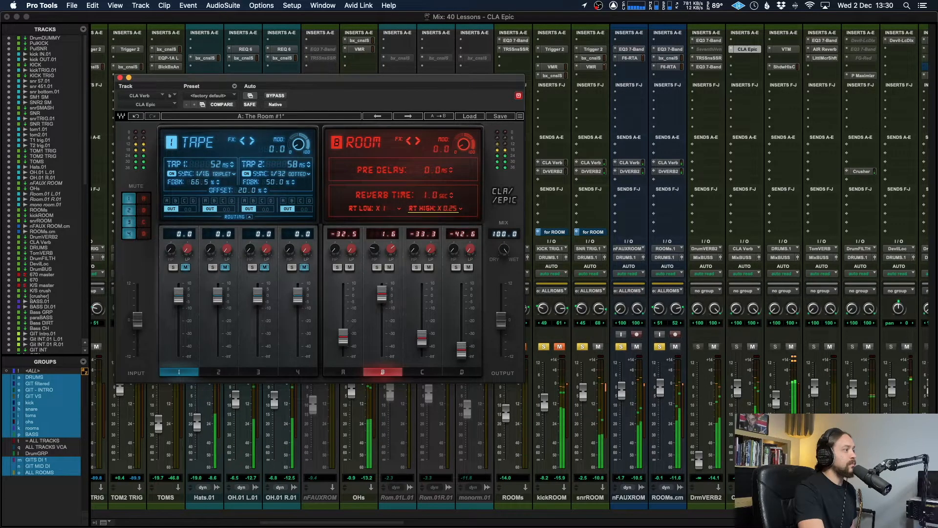
drag(435, 197, 435, 202)
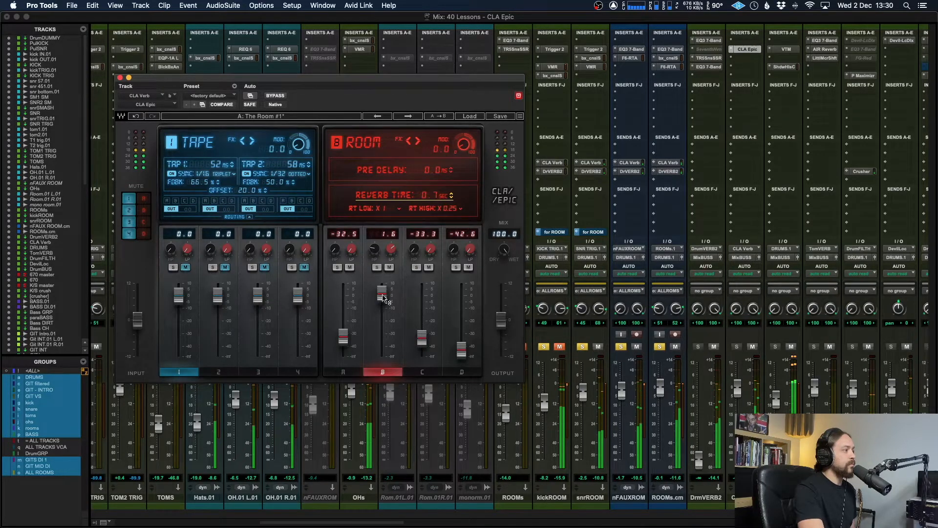
mouse_move(382, 294)
mouse_down()
mouse_move(382, 355)
mouse_move(383, 303)
mouse_up()
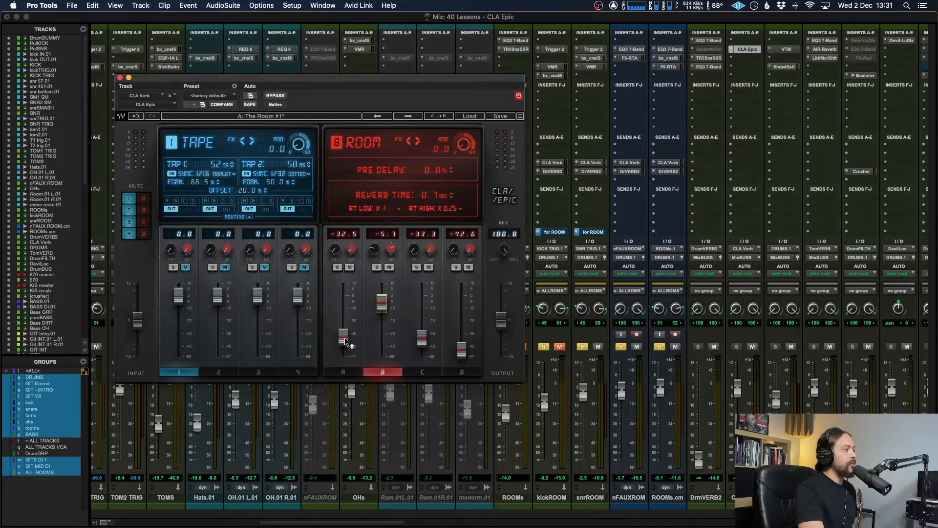
- Blend the Plate reverb on channel A at -8.2, lowering its low-pass filter and setting its reverb time to 0.8 s
click(344, 373)
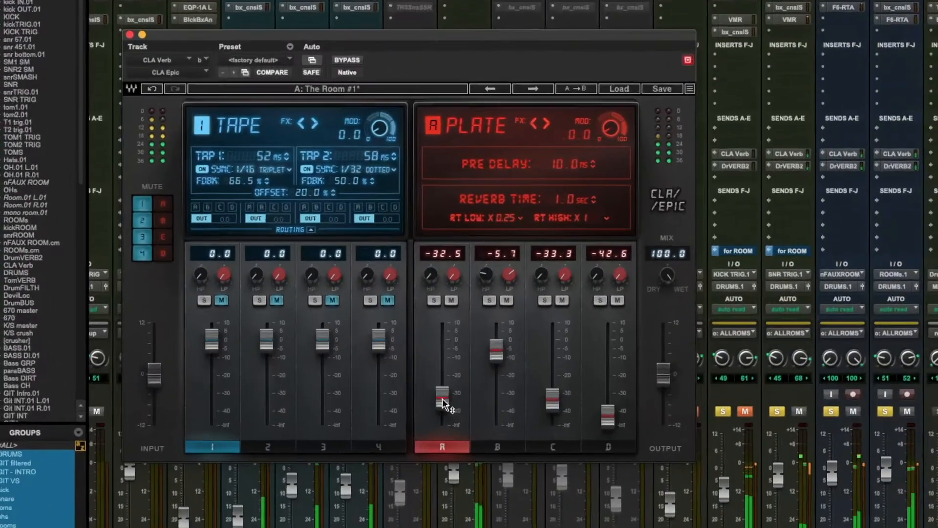
drag(344, 338, 343, 283)
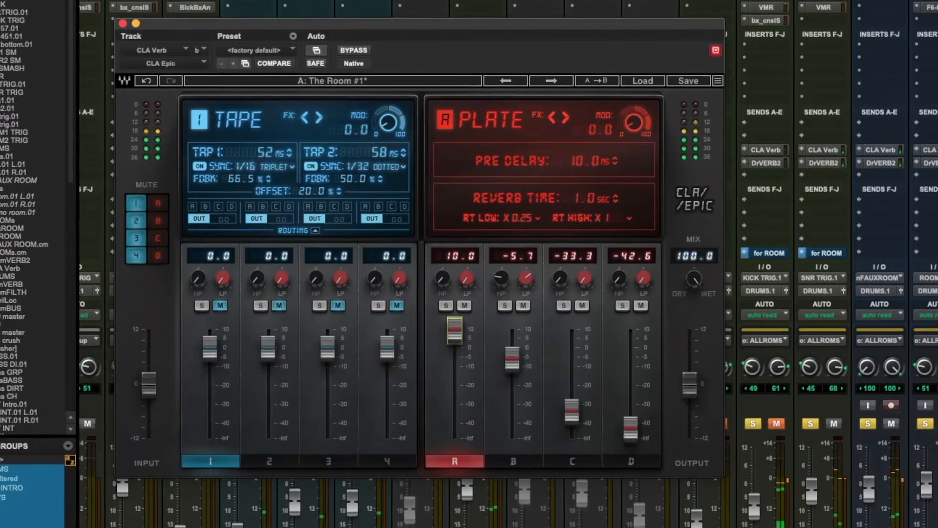
drag(455, 331, 454, 350)
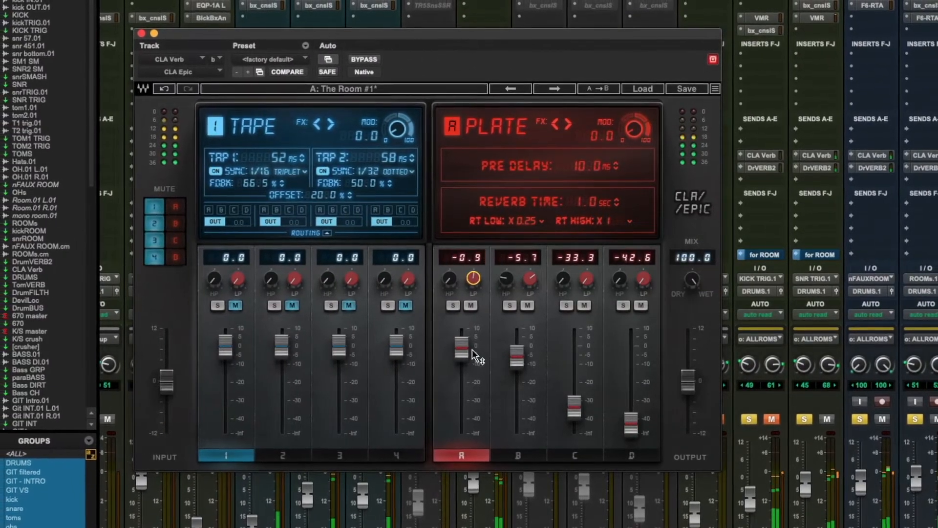
mouse_move(472, 349)
mouse_down()
mouse_move(472, 430)
mouse_move(468, 359)
mouse_up()
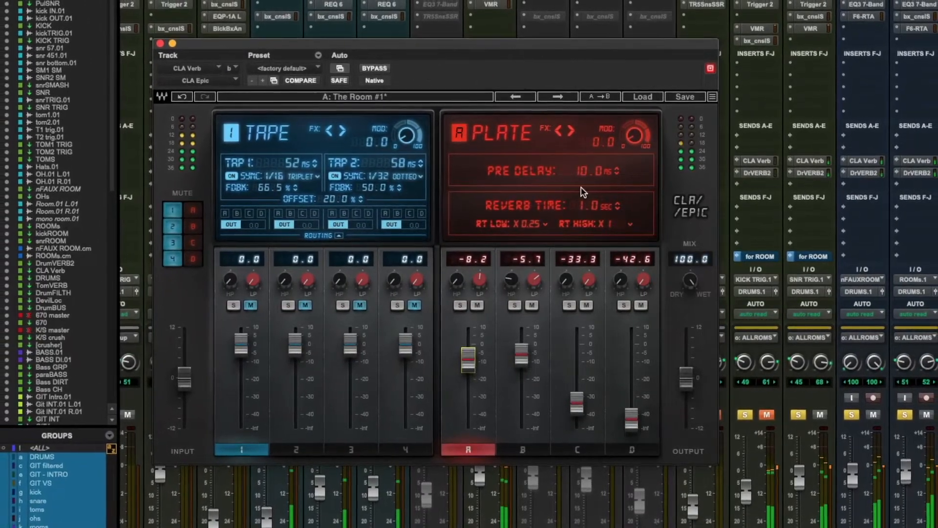
drag(592, 204, 567, 321)
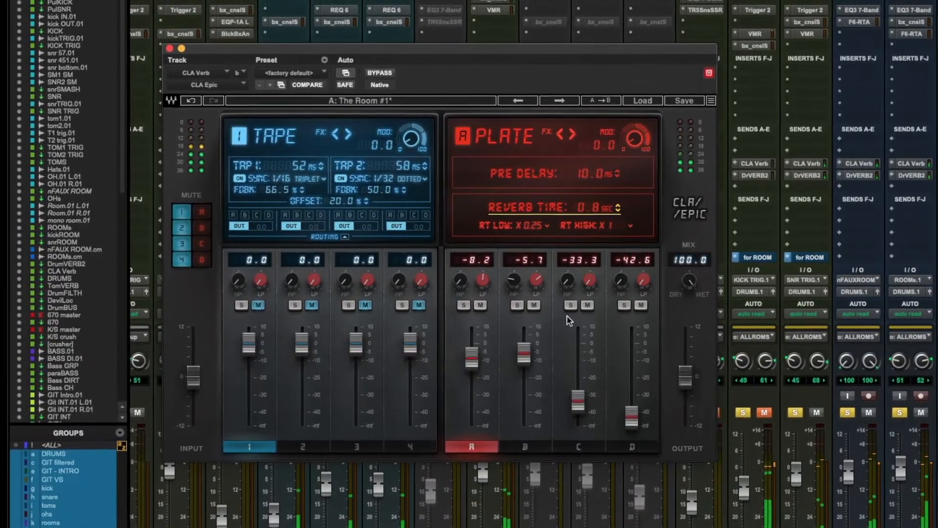
- Solo the Hall reverb on channel C to adjust its filtering, set its level to -14.2, and clear the solo
drag(578, 399, 579, 337)
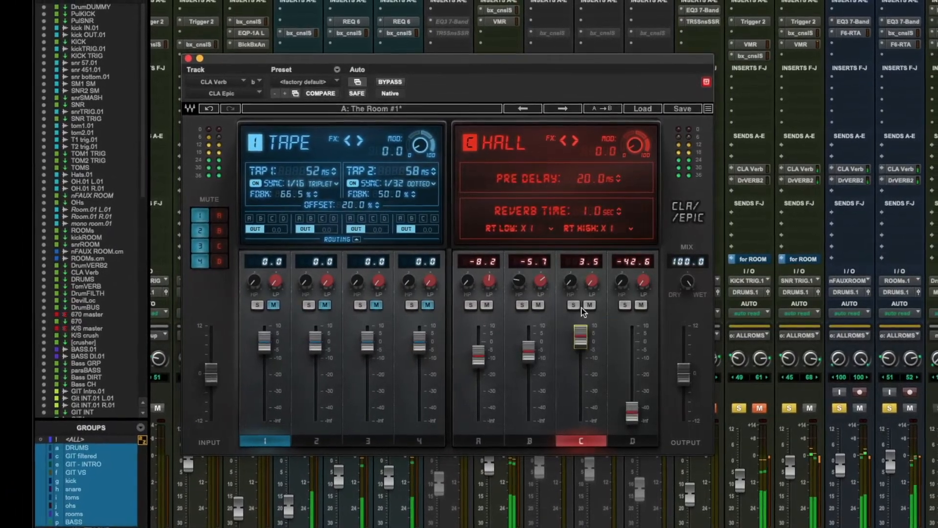
click(574, 305)
mouse_move(591, 280)
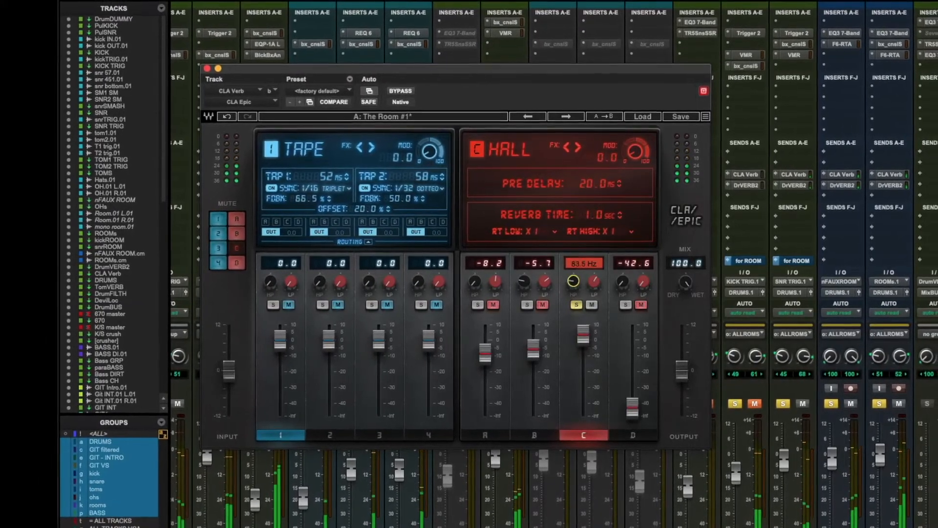
drag(573, 281, 595, 264)
drag(585, 334, 587, 358)
click(580, 304)
- Bring up the Space reverb on channel D, adjust its low-pass filter, and settle its level at -14.9
drag(634, 398, 634, 349)
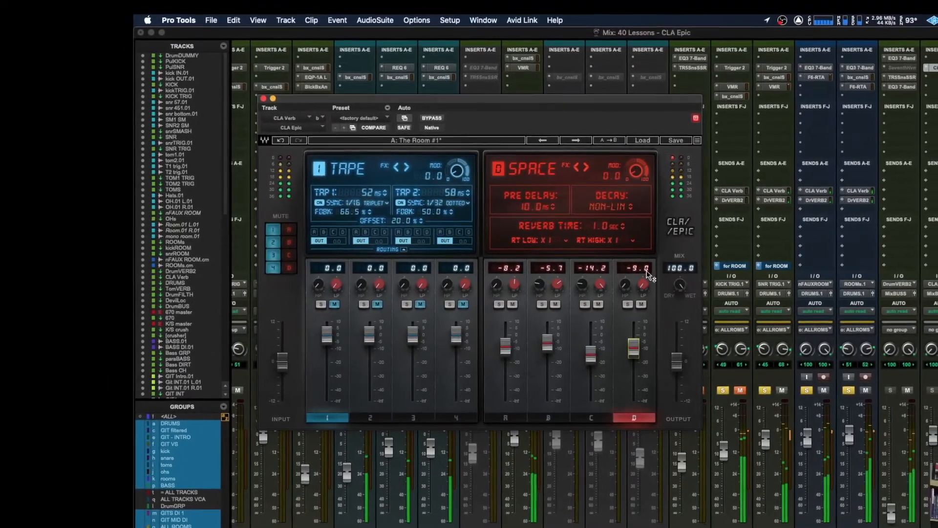
drag(643, 283, 644, 244)
mouse_move(636, 347)
mouse_down()
mouse_move(636, 320)
mouse_move(634, 353)
mouse_up()
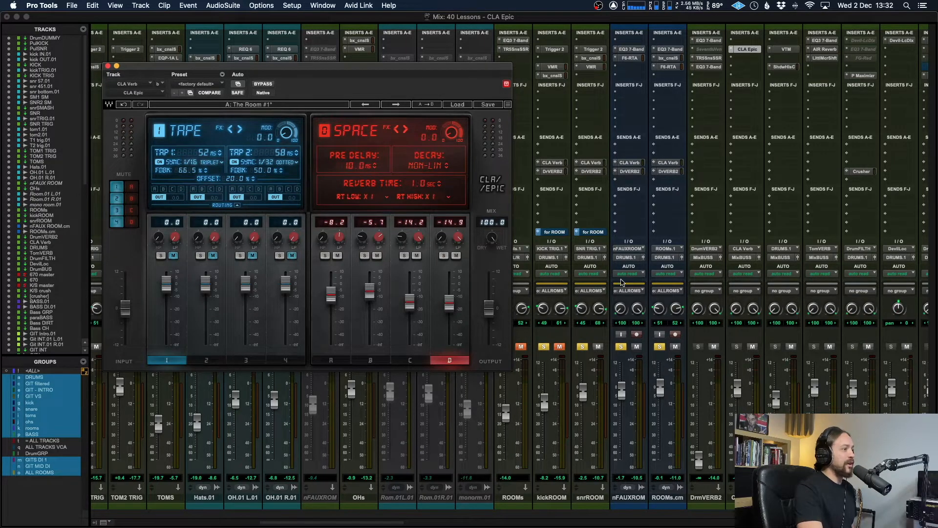
- Pull the CLA Verb track's fader fully down and blend it back up to -4.1 dB during playback
scroll(664, 391, right, 1)
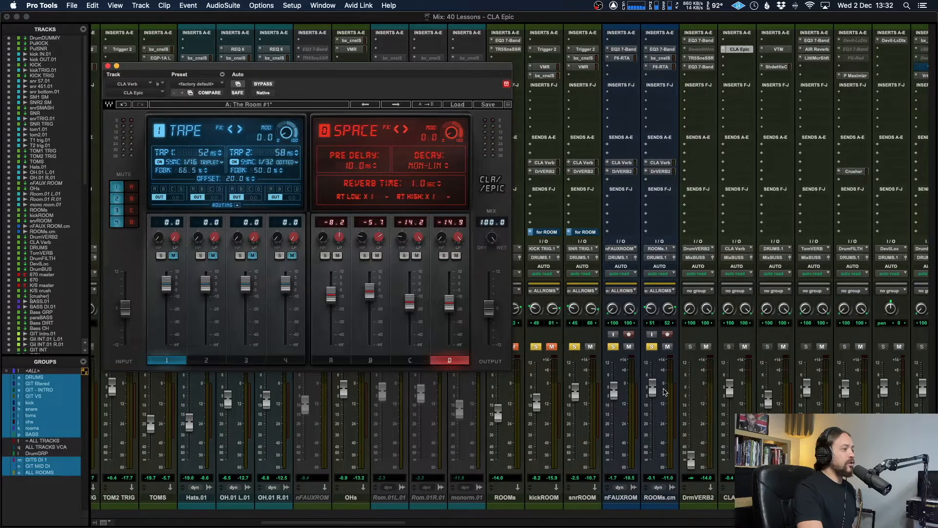
scroll(665, 391, right, 5)
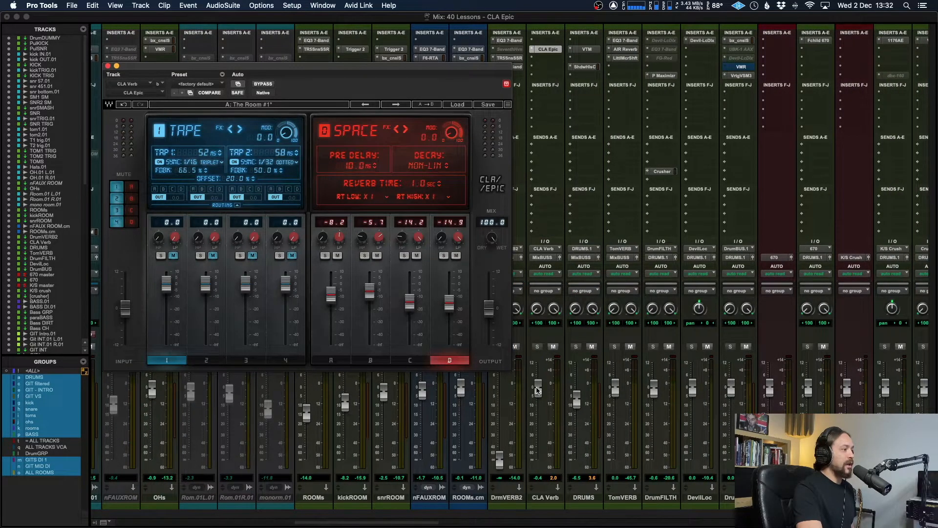
drag(537, 390, 537, 460)
scroll(537, 459, right, 1)
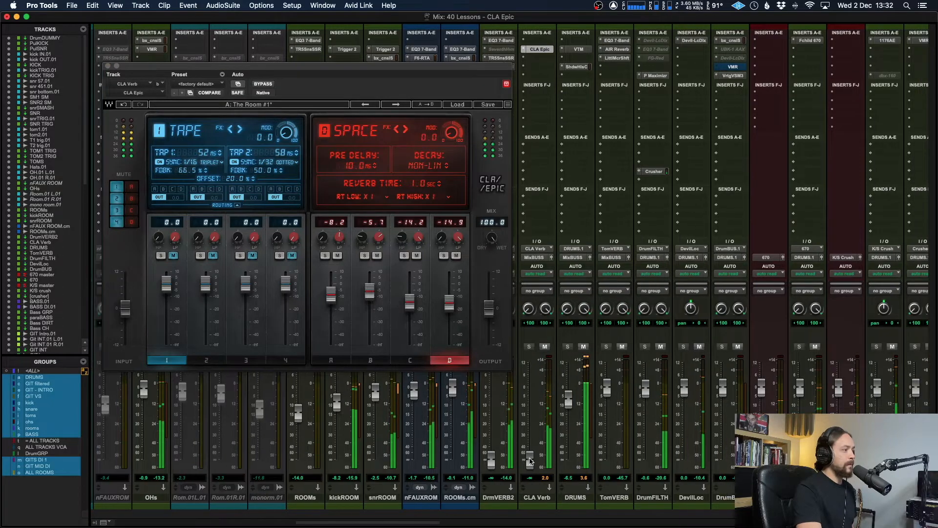
scroll(530, 459, left, 1)
drag(536, 459, 534, 384)
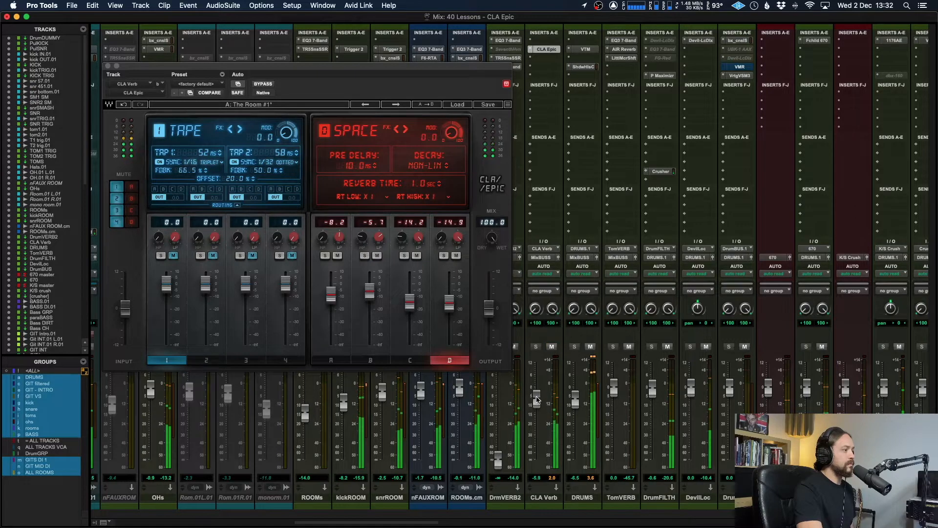
drag(536, 398, 537, 397)
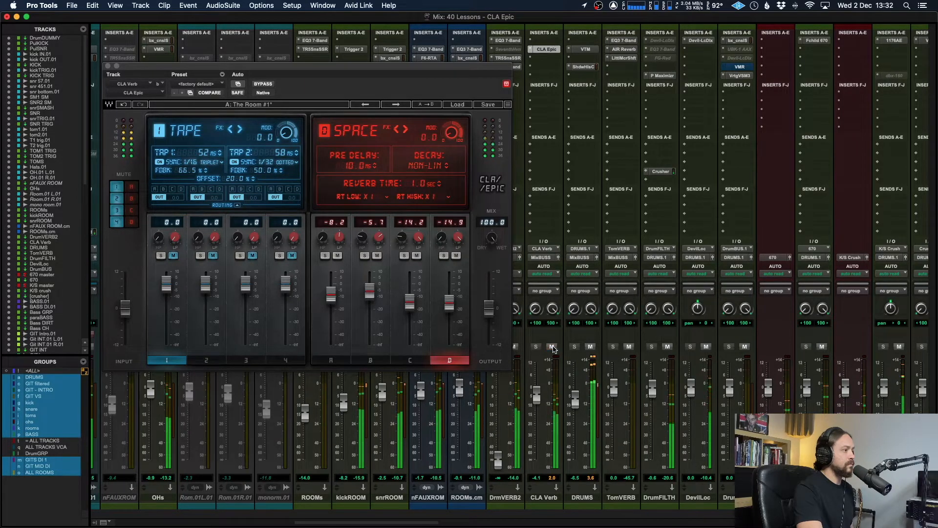
drag(539, 399, 539, 399)
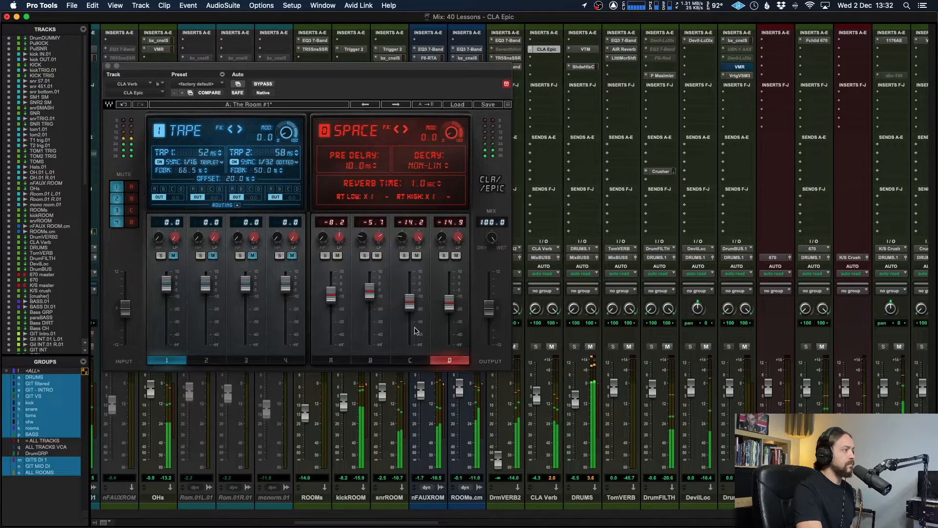
- Raise the Room reverb's level to -4.2 and reposition the plugin window so the CLA Verb track stays accessible
drag(370, 292, 370, 289)
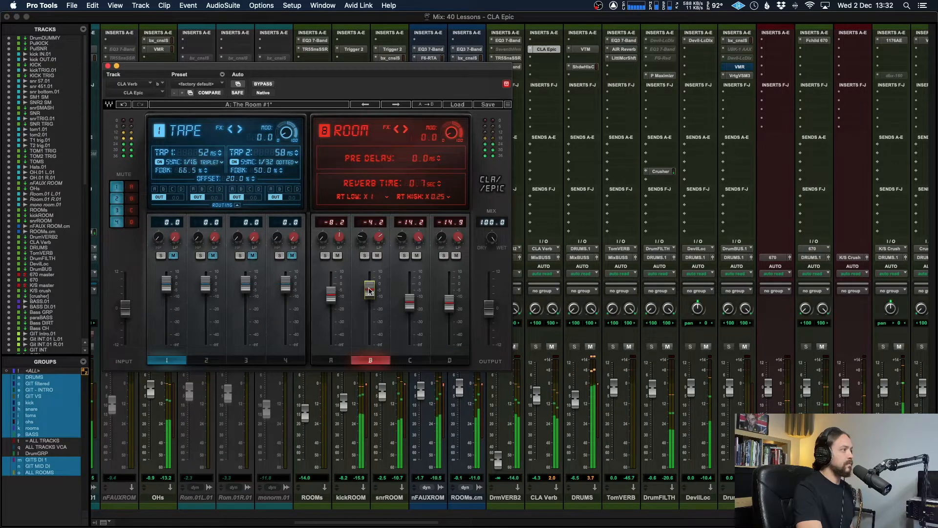
drag(294, 69, 613, 48)
scroll(275, 222, left, 5)
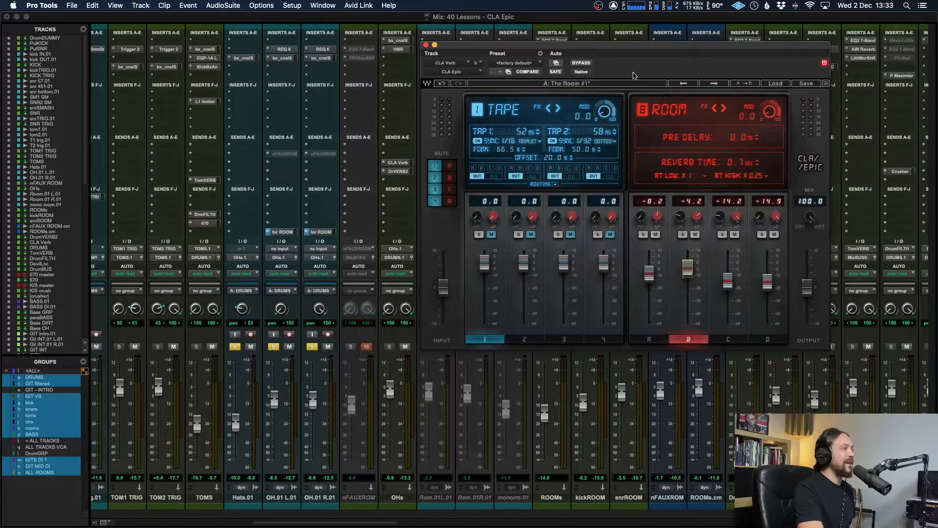
drag(655, 45, 277, 15)
scroll(552, 440, right, 5)
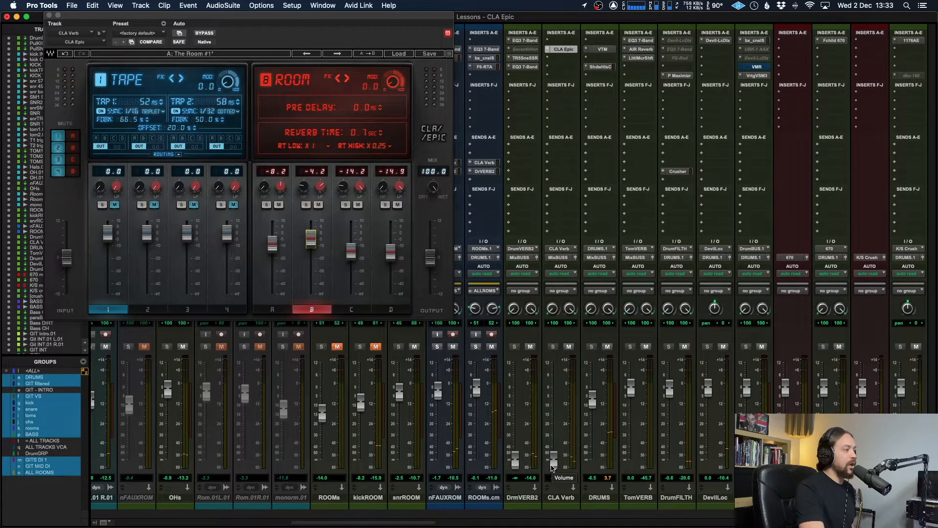
- Start playback and bring the CLA Verb track's fader up from silence to -2.7 dB
key(space)
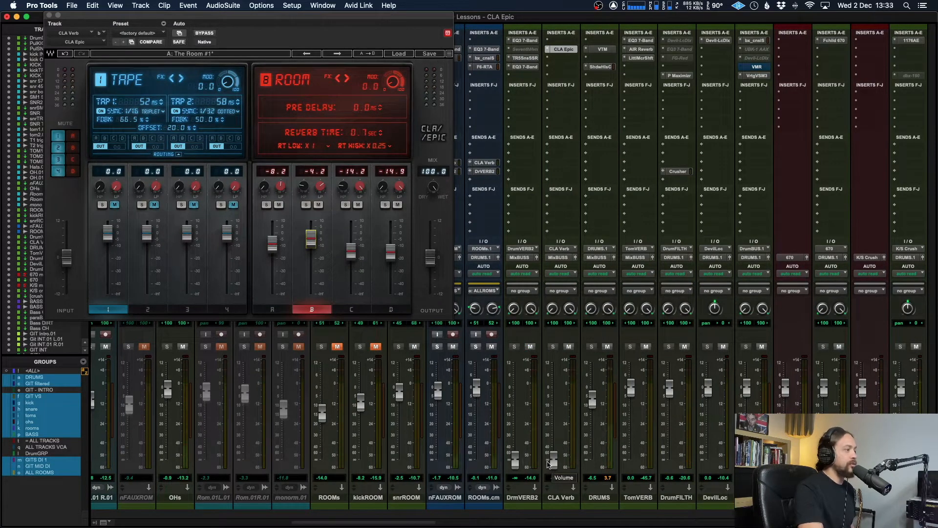
drag(555, 460, 554, 370)
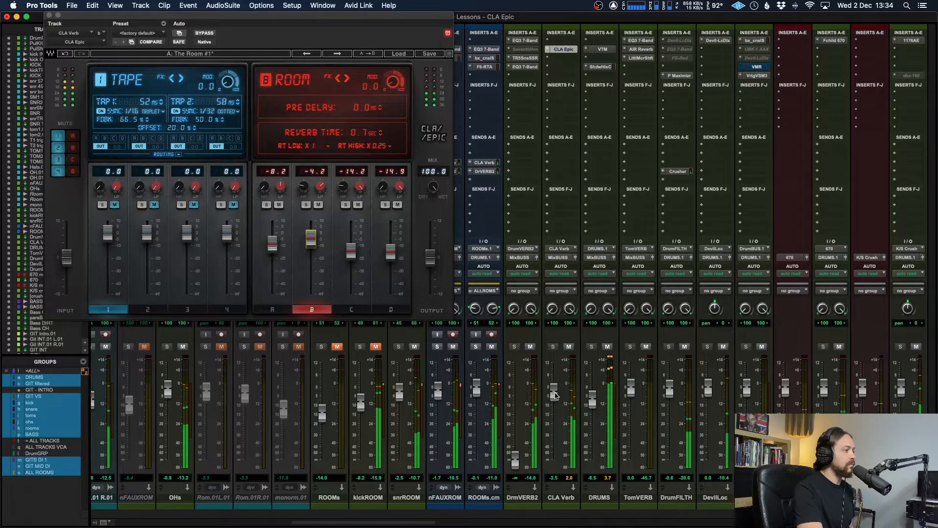
drag(555, 395, 556, 395)
- Mute and unmute the CLA Verb track to compare the drums, nudge its fader up slightly, and stop playback
click(569, 346)
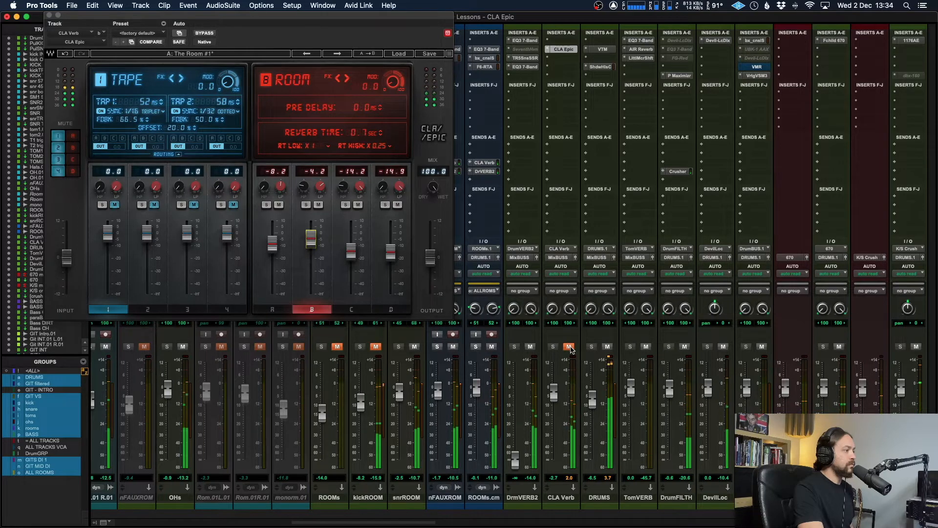
click(570, 346)
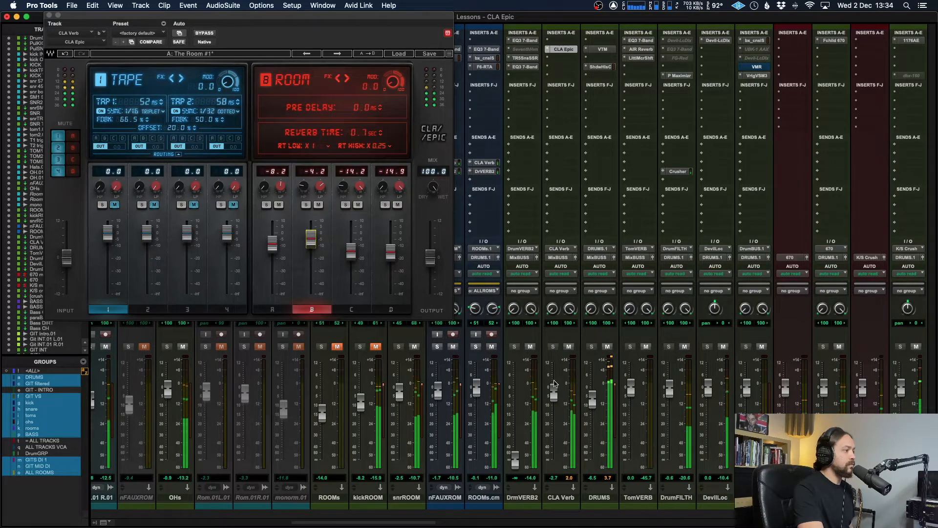
drag(554, 395, 553, 389)
key(space)
scroll(529, 262, left, 1)
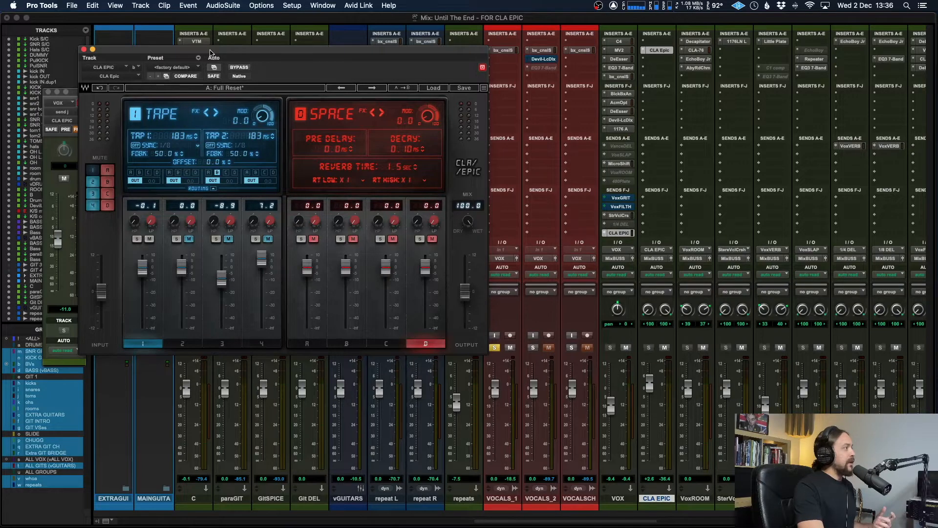
- Try offsetting the Tape delay's two taps by up to 7.0% during vocal playback, resetting the offset to 0.0%
drag(212, 54, 213, 52)
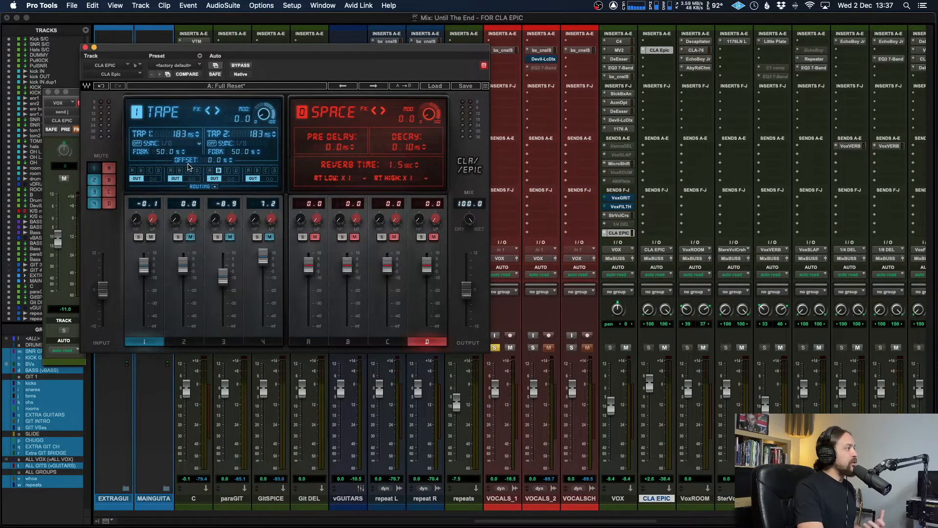
click(211, 143)
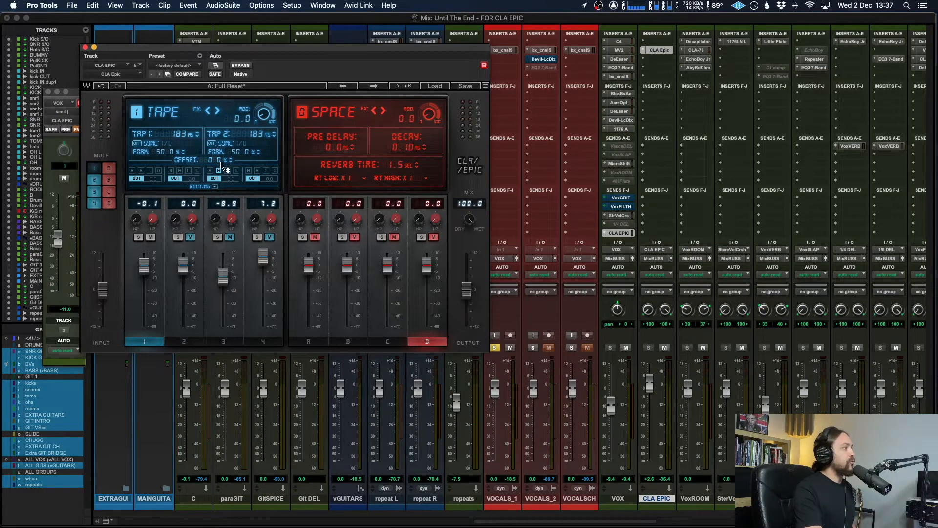
drag(220, 163, 220, 157)
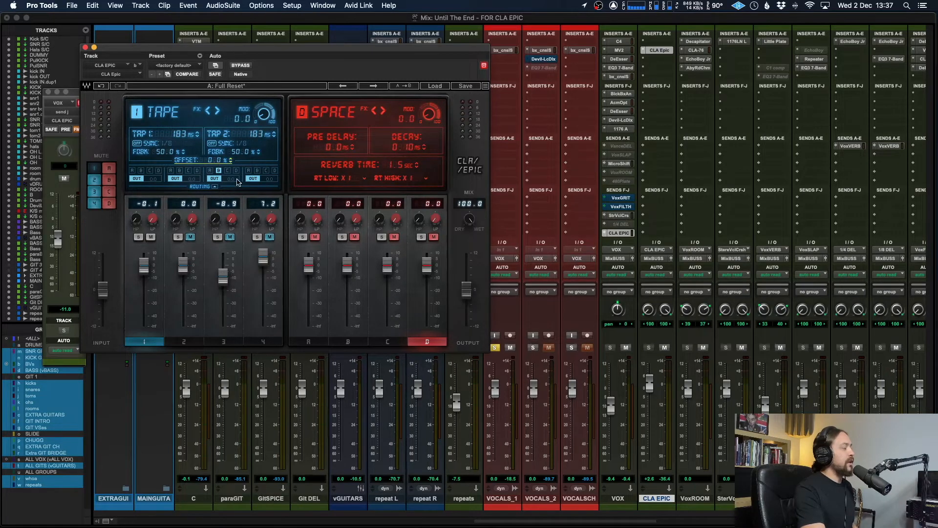
key(space)
alt+click(228, 163)
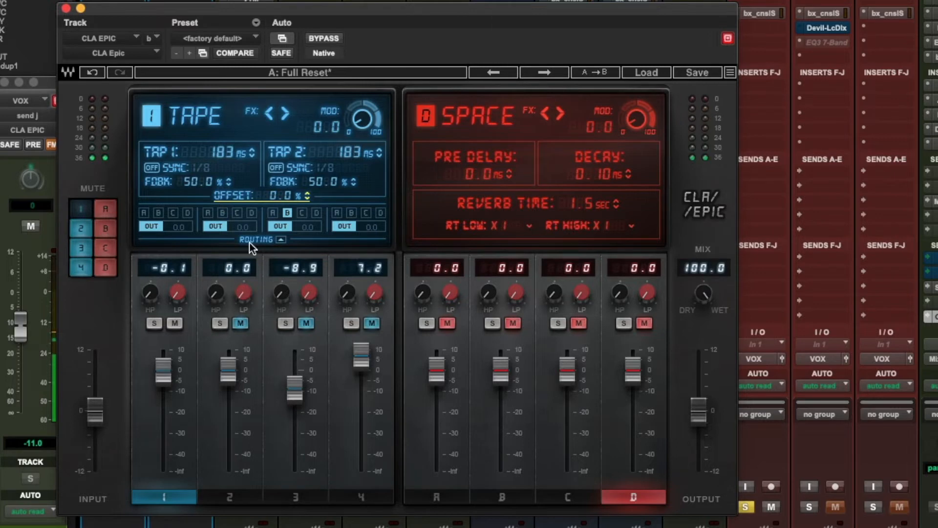
mouse_move(286, 198)
mouse_down()
mouse_move(286, 174)
mouse_move(284, 191)
mouse_up()
alt+click(286, 195)
drag(286, 198, 286, 194)
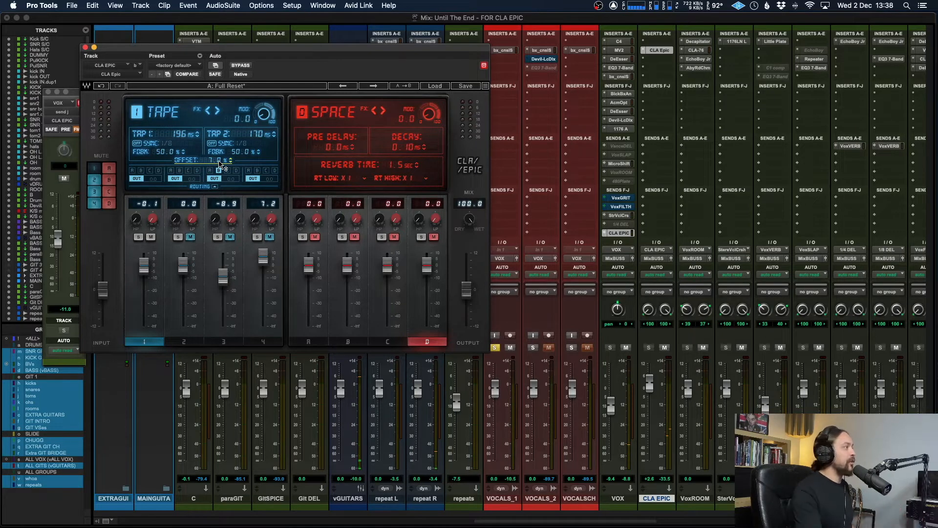
alt+click(220, 165)
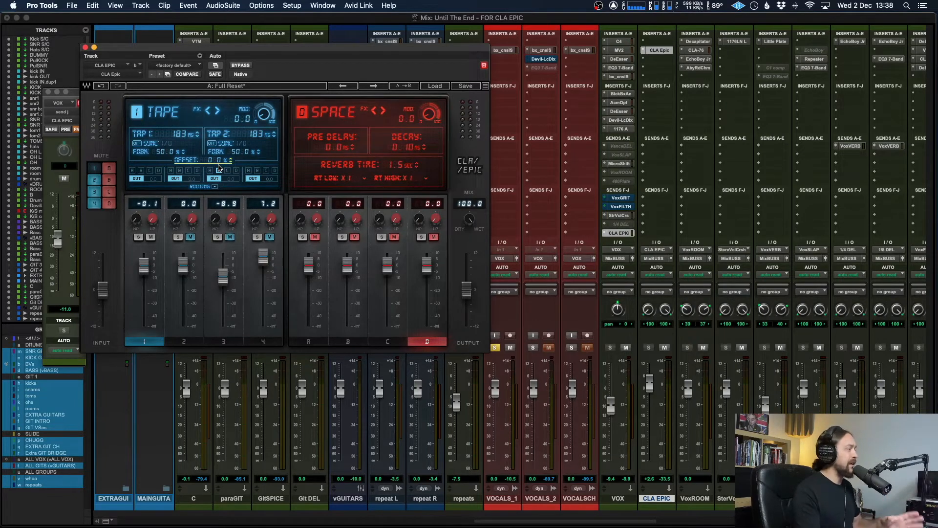
- Turn on tempo sync for Tape's tap 1, view its note values while keeping 1/8, and raise the modulation to 6.5
click(218, 170)
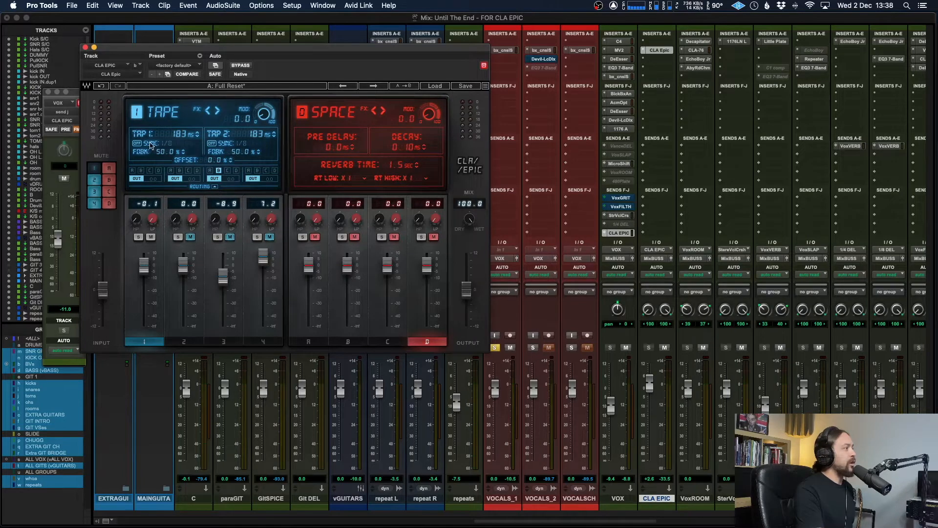
click(178, 146)
click(199, 144)
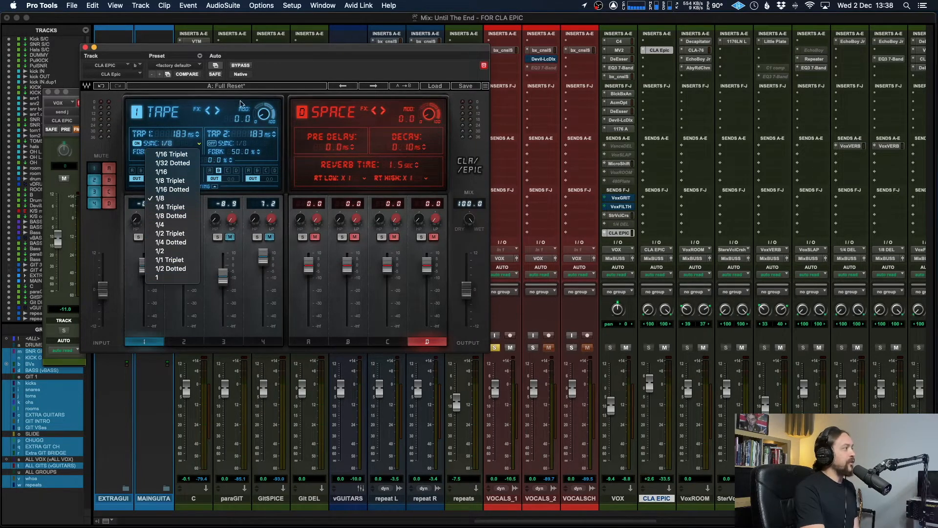
click(272, 93)
drag(264, 113, 264, 111)
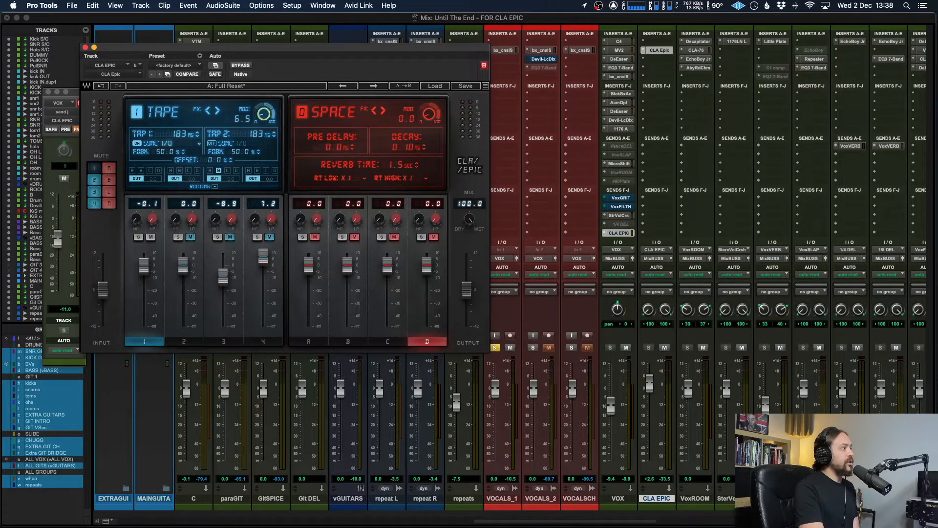
- Turn on tempo sync for the Tape delay's tap 2 and return its modulation to 0.0
click(211, 143)
drag(263, 113, 263, 121)
- Set the Throw delay's fader to -0.2, start vocal playback and switch on its trigger mode
drag(183, 264, 182, 266)
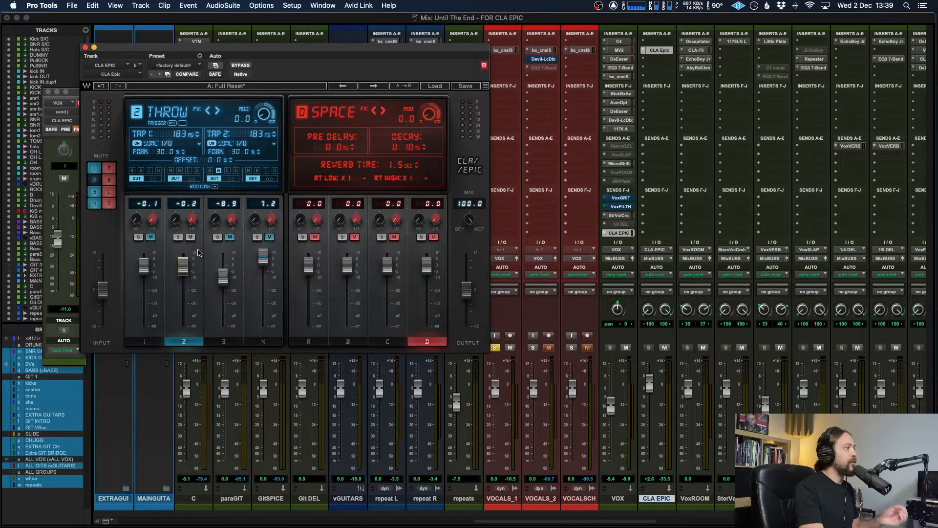
key(space)
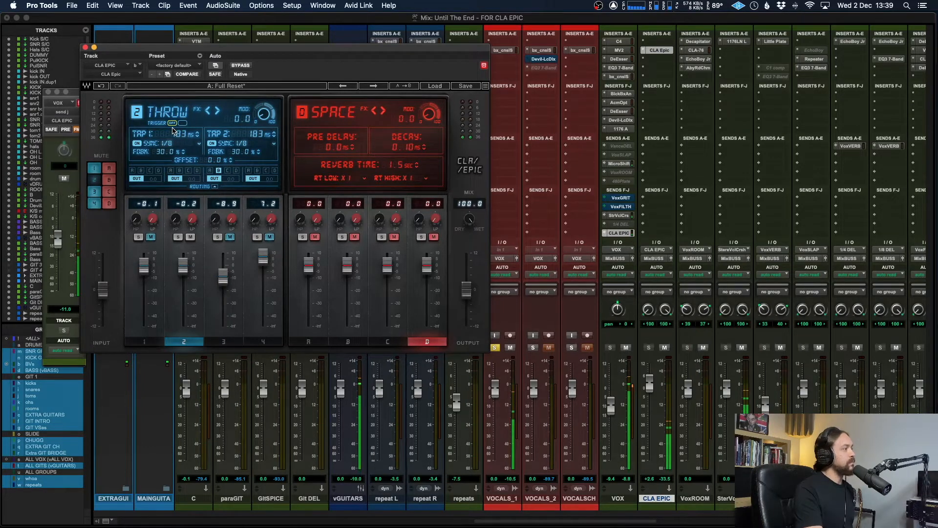
click(172, 124)
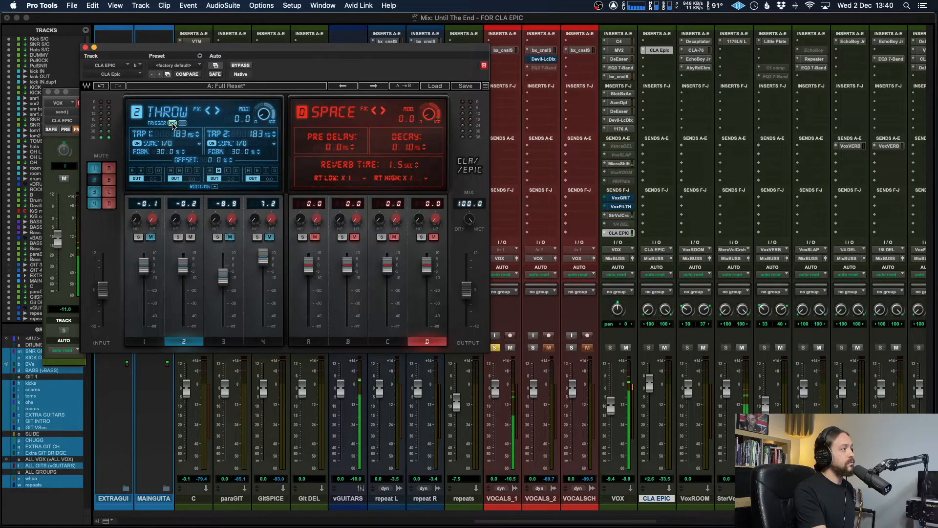
- Sync both Throw taps to 1/4 notes and fire the throw manually during vocal playback
click(193, 143)
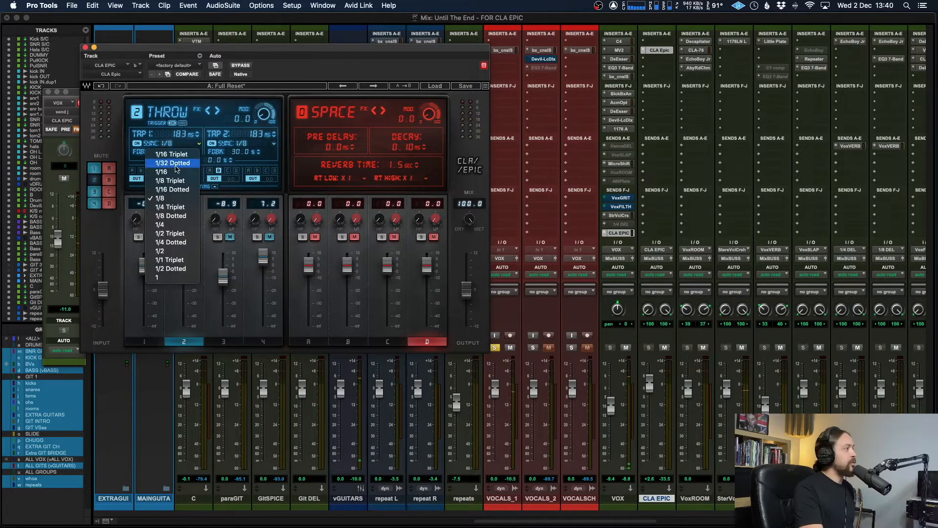
click(181, 225)
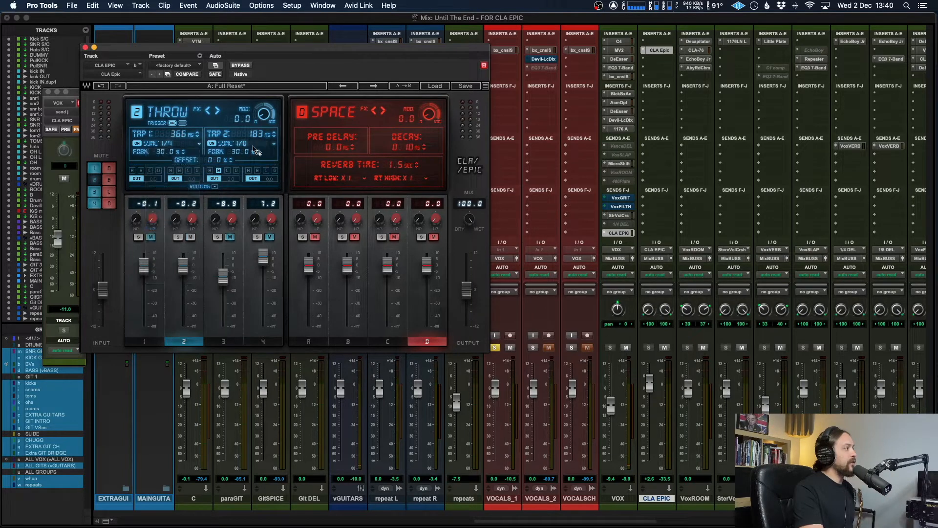
scroll(264, 144, down, 1)
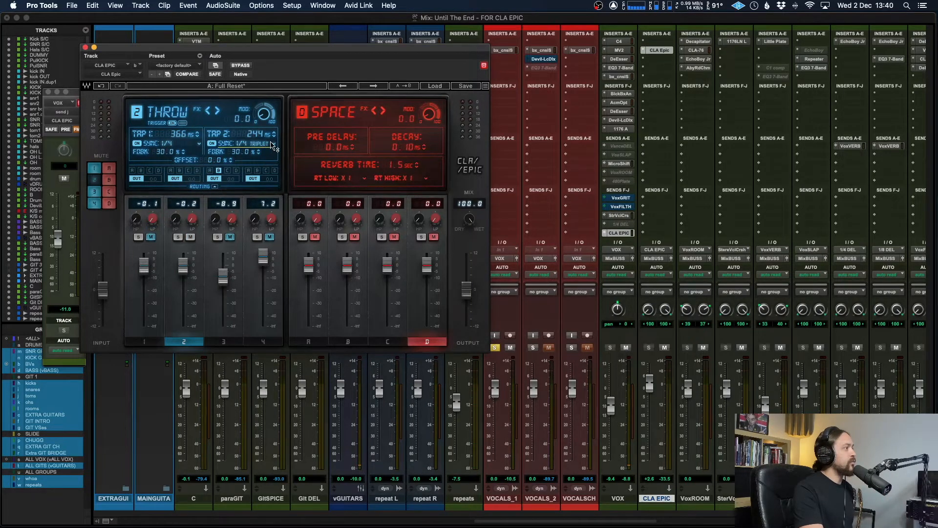
click(271, 144)
click(247, 222)
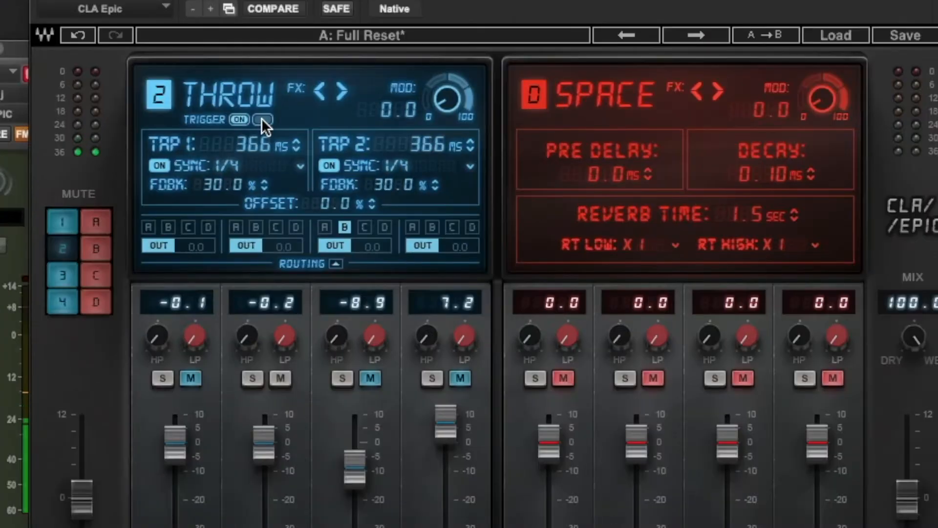
click(262, 120)
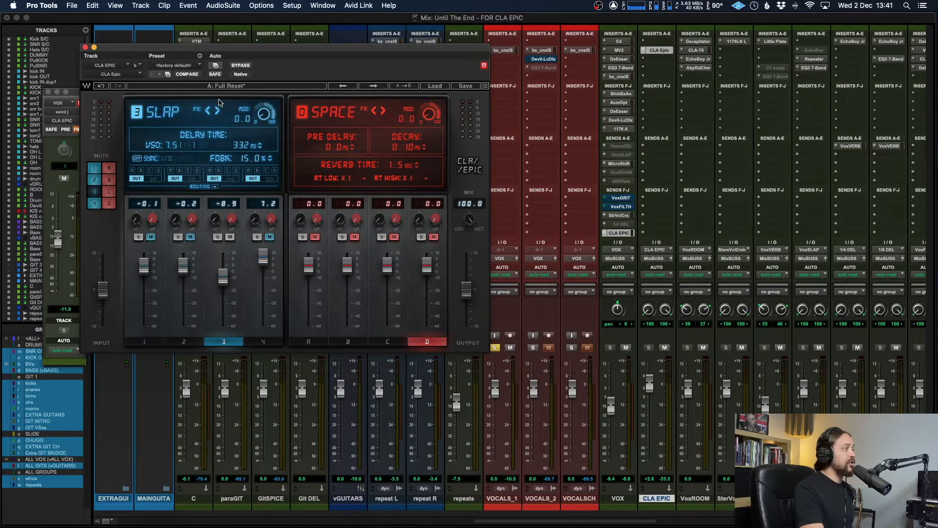
- Raise the Slap delay's fader to 0.4 and compare its VSO tape speeds 7.5 and 30, ending on 30
drag(231, 273, 231, 264)
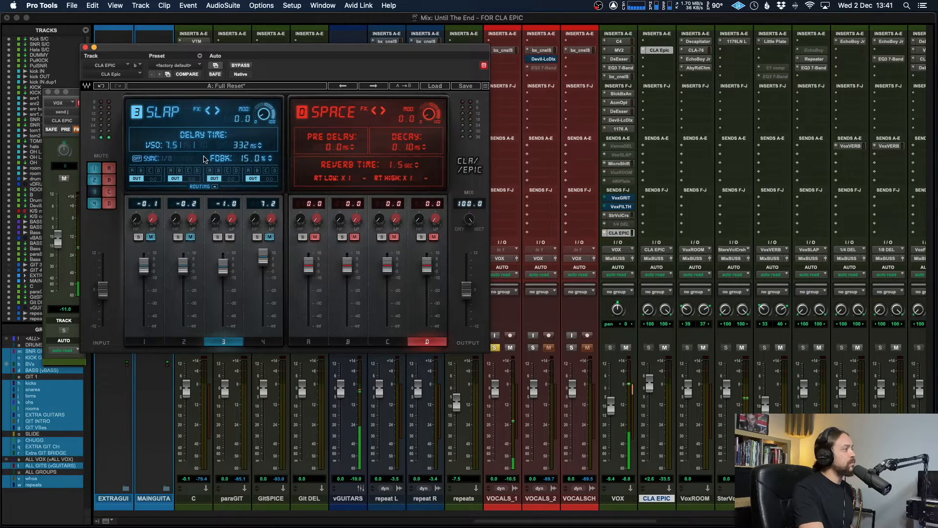
mouse_move(202, 150)
mouse_down()
mouse_move(195, 154)
mouse_move(202, 147)
mouse_up()
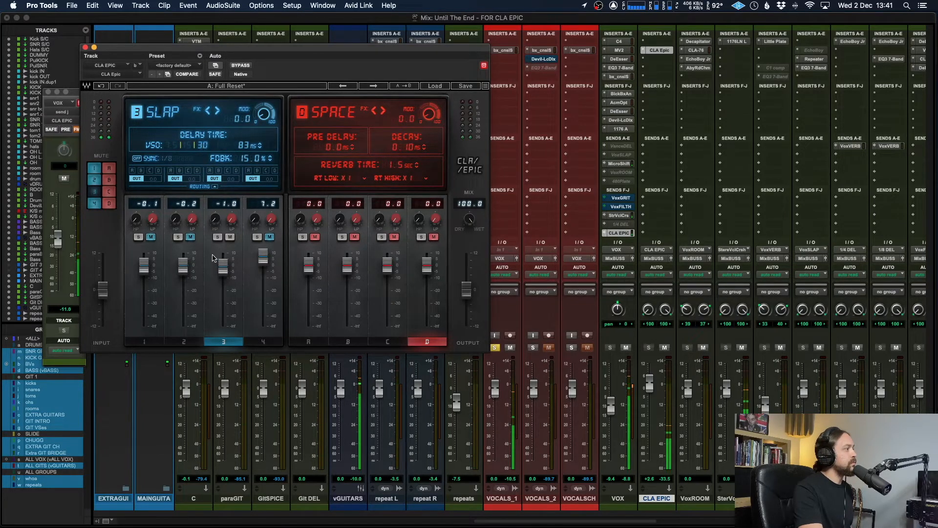
drag(221, 276, 224, 270)
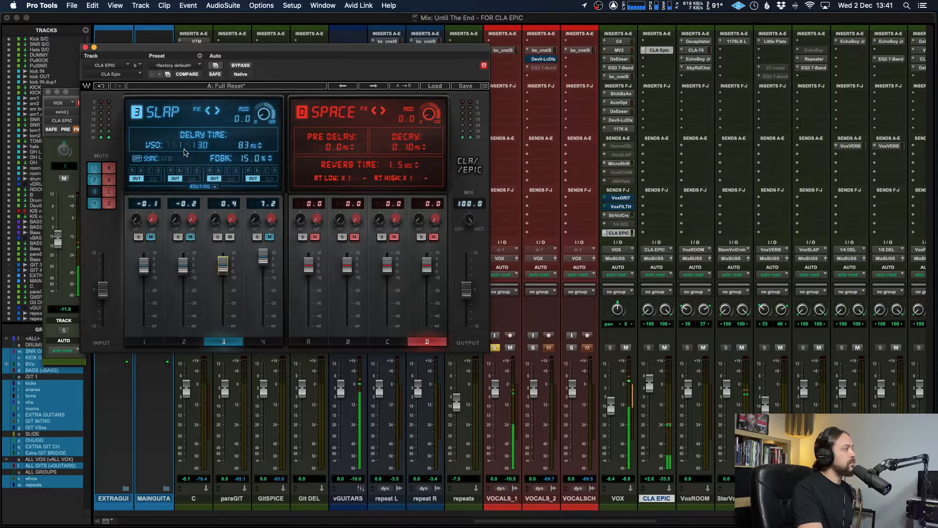
drag(188, 149, 172, 146)
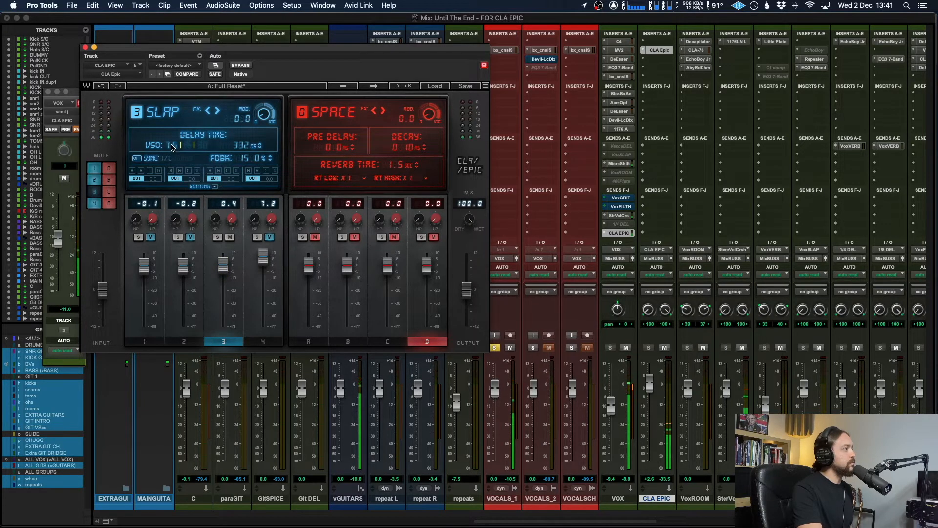
click(203, 147)
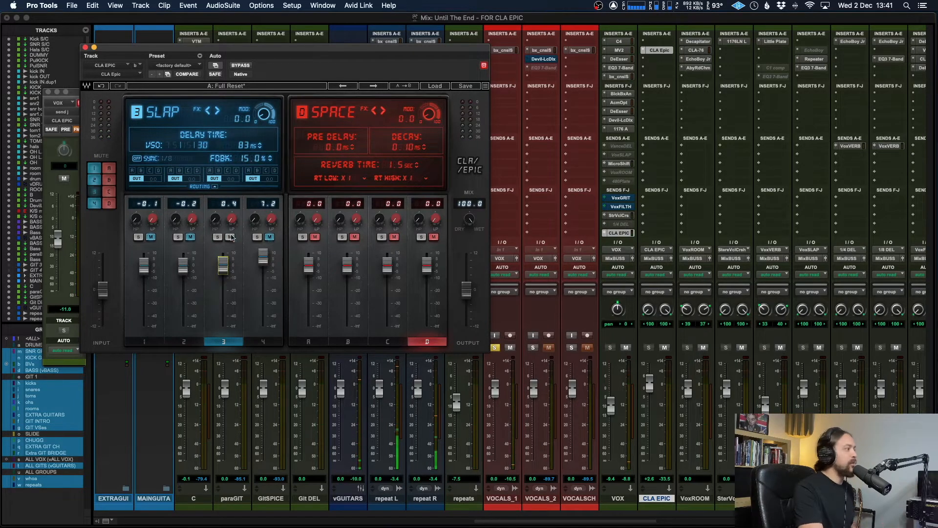
- Set the Crowd fader to 0.1 and audition its width from 0.0 to 100.0, ending fully tight at 0.0
drag(263, 255, 262, 265)
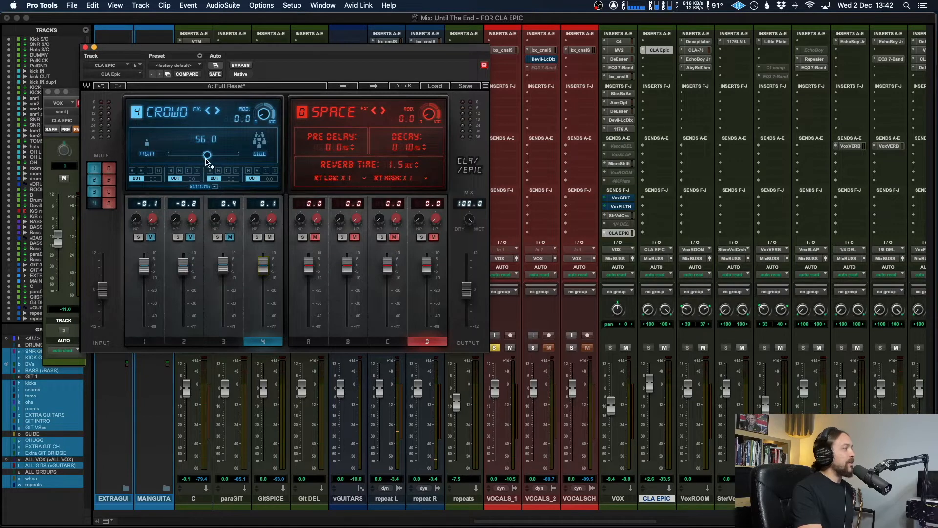
drag(207, 156, 169, 157)
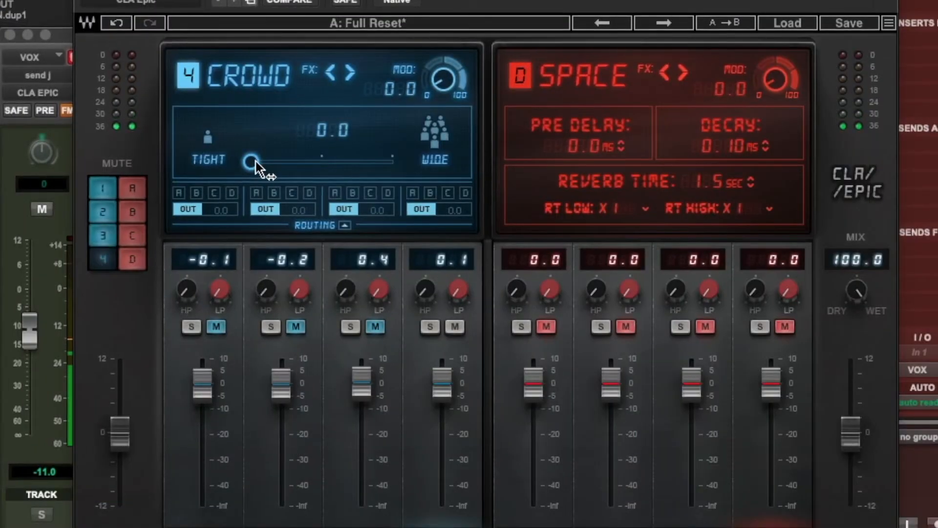
drag(169, 155, 191, 155)
drag(297, 161, 392, 161)
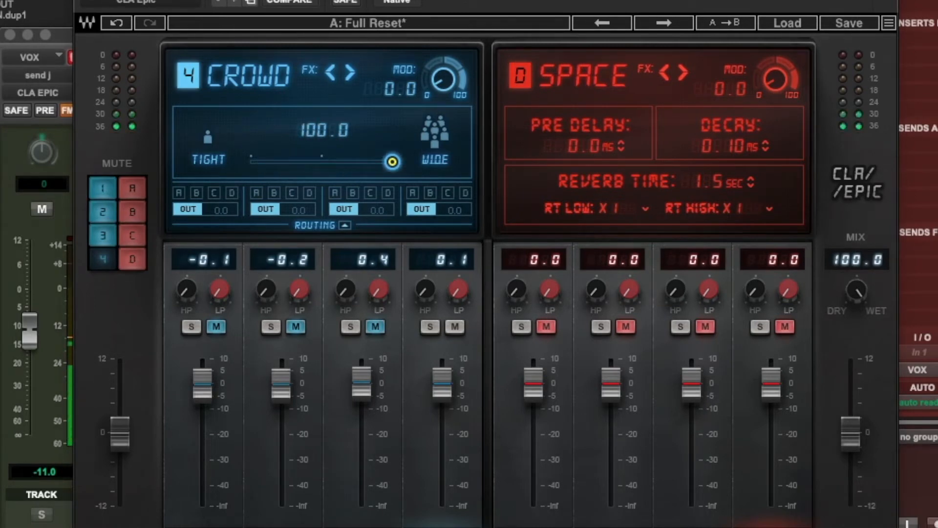
drag(392, 161, 330, 161)
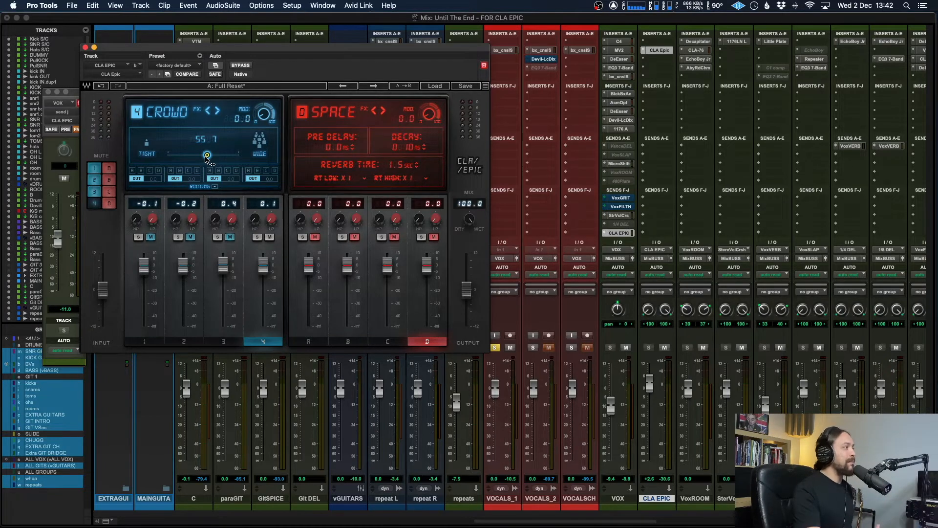
drag(207, 156, 165, 312)
- Unmute all four reverbs and lower Plate to -17.0, Room to -14.8, Hall to -22.9 and Space to -34.2
click(142, 342)
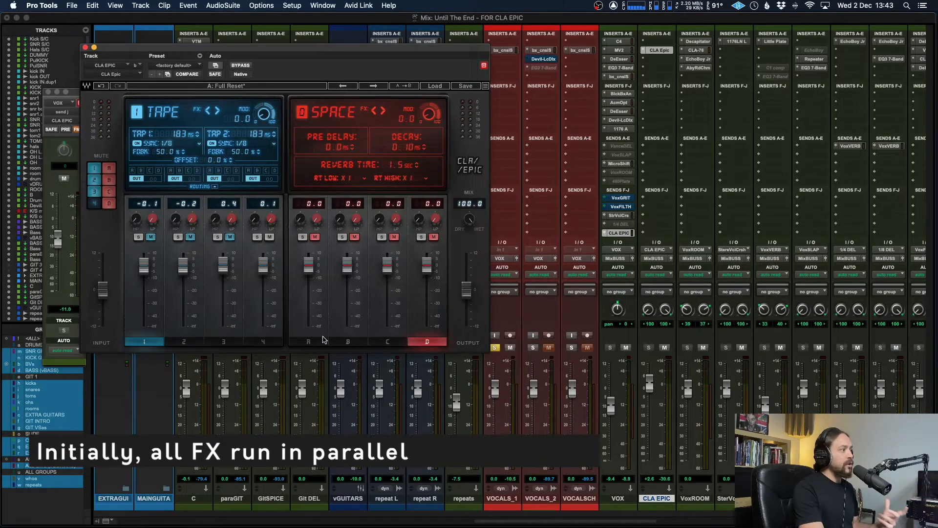
click(342, 337)
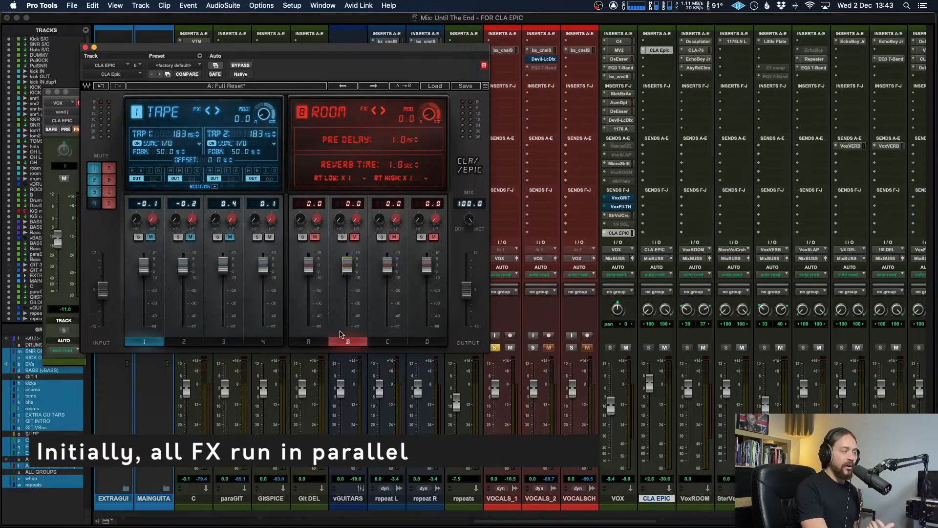
click(315, 237)
click(353, 239)
drag(348, 266, 310, 287)
click(396, 237)
drag(387, 265, 387, 289)
drag(426, 265, 387, 295)
click(434, 238)
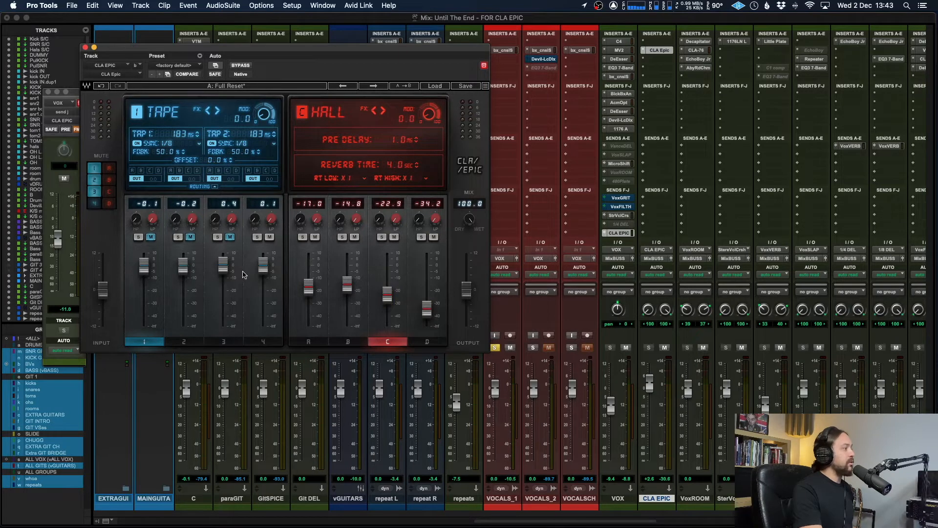
- Unmute Tape with its fader at -1.2, and blend in the Plate reverb at -2.6
click(151, 238)
drag(143, 265, 144, 267)
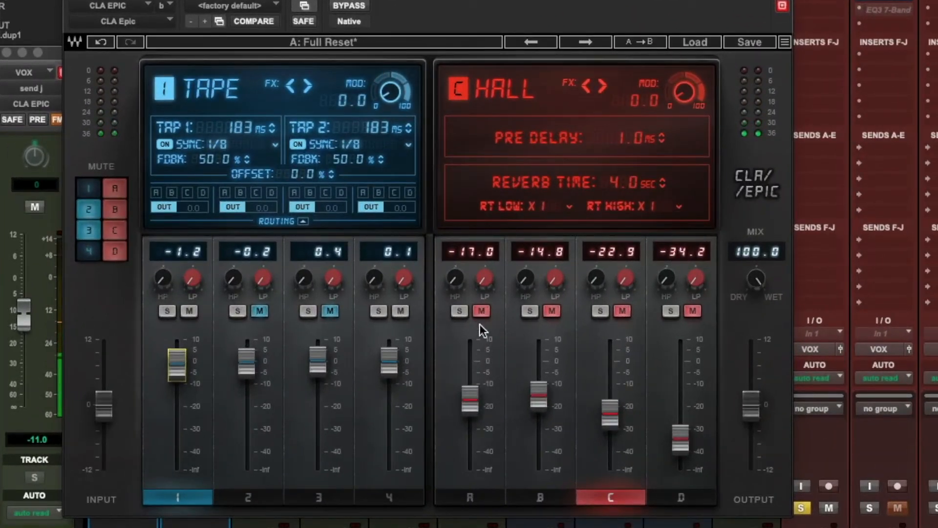
click(481, 312)
drag(471, 387, 470, 367)
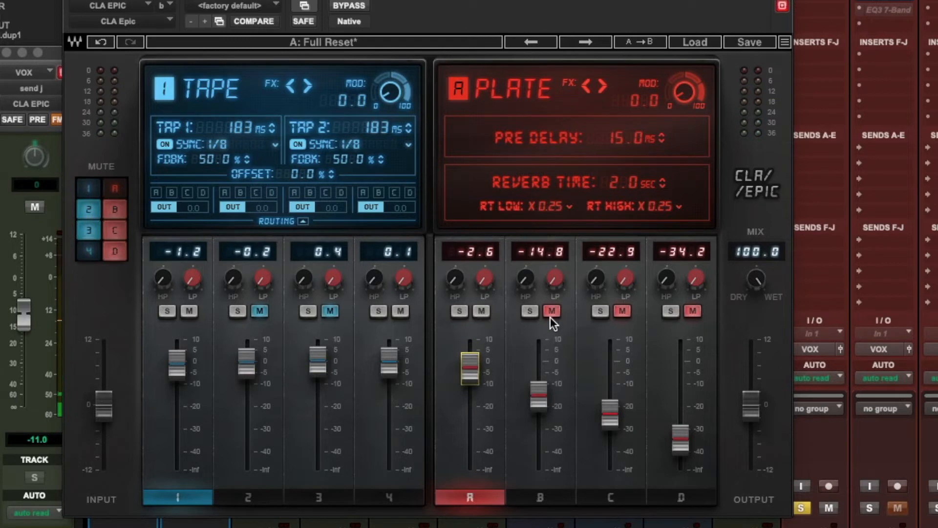
- Unmute the Room, Hall and Space reverbs, setting their faders to -10.3, -5.7 and -18.5
click(550, 316)
mouse_move(539, 394)
mouse_down()
mouse_move(539, 457)
mouse_move(538, 349)
mouse_move(538, 383)
mouse_up()
click(622, 311)
drag(611, 413, 611, 375)
drag(685, 434, 679, 402)
click(693, 310)
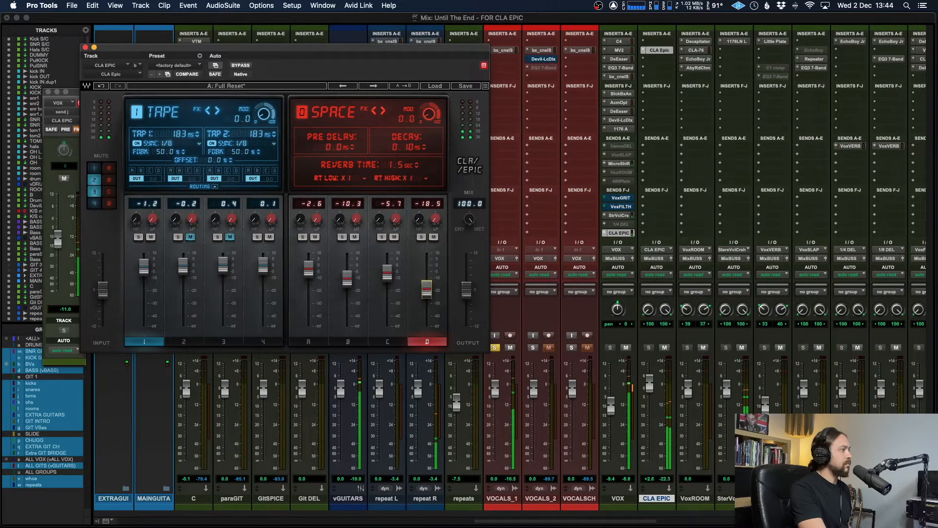
- Pull the Space reverb's fader fully down, lower Crowd to -19.0 and mute it
drag(427, 289, 427, 325)
drag(263, 264, 263, 290)
click(269, 236)
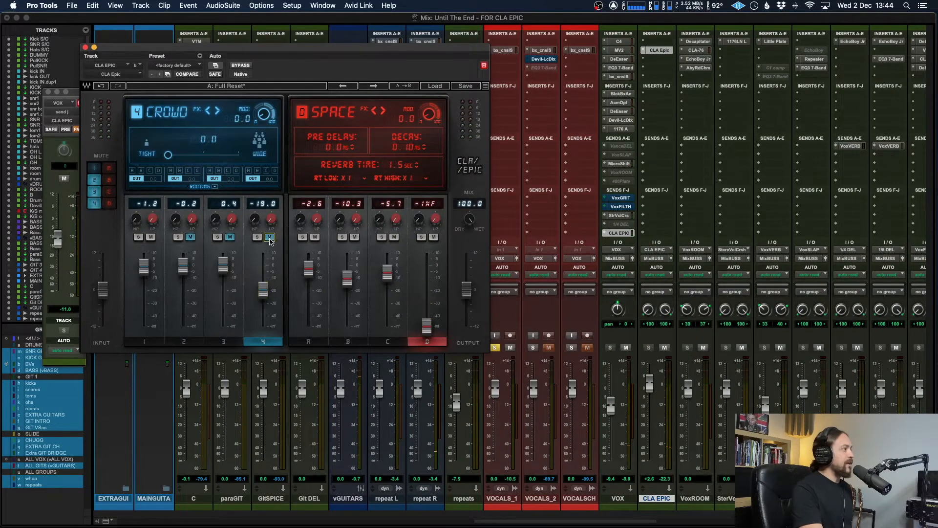
- Pull the Plate and Room reverb faders fully down and lower Hall to -45.6
drag(387, 271, 310, 285)
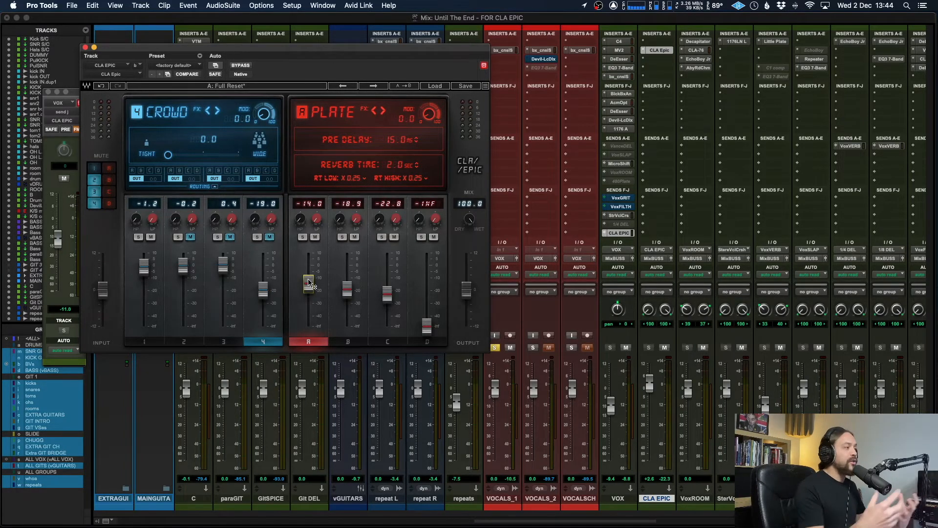
click(347, 342)
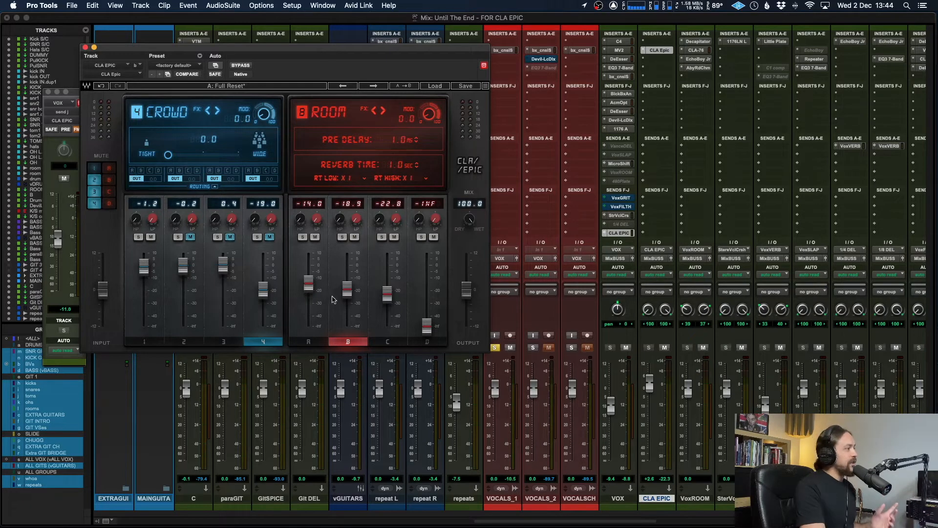
drag(347, 292, 347, 326)
drag(387, 295, 390, 327)
drag(308, 283, 309, 327)
- Set the Tape fader to -0.6, offset its taps by 5.4% with sync off, and route Tape into reverb A
click(153, 289)
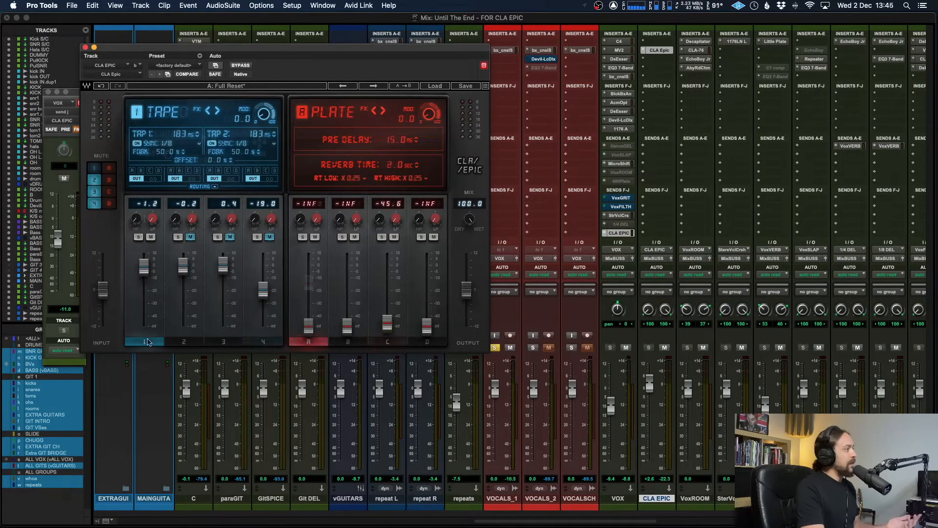
drag(145, 268, 145, 265)
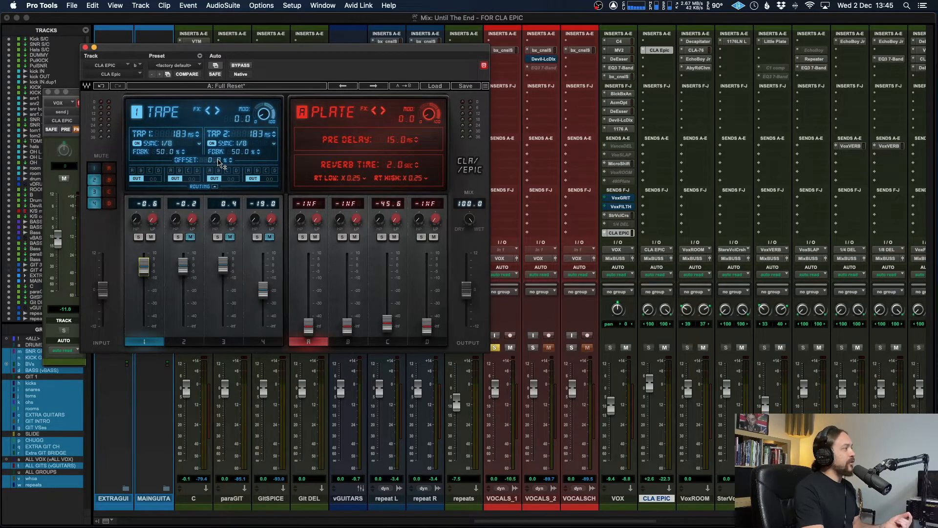
drag(220, 163, 137, 183)
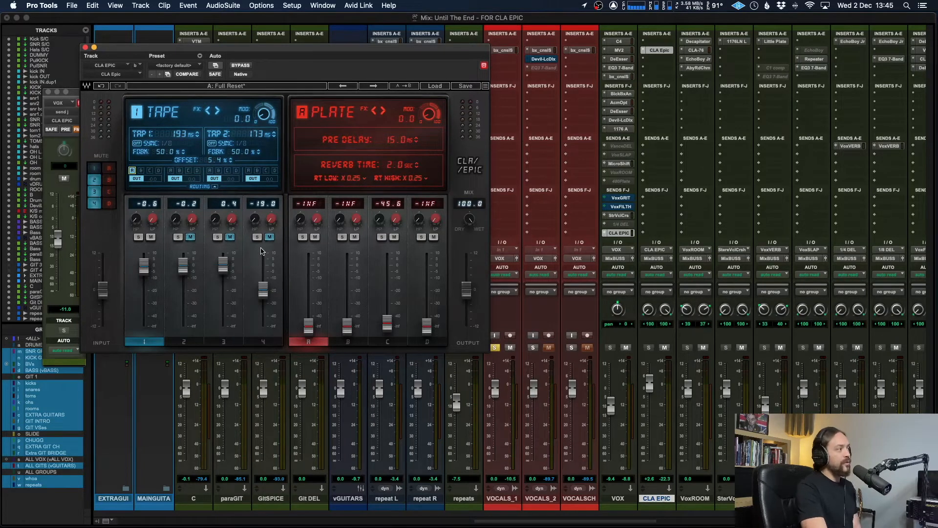
- Audition the Plate fader between silence and 1.6, settle it at -7.8, and also route Tape into reverb B
drag(309, 325, 308, 293)
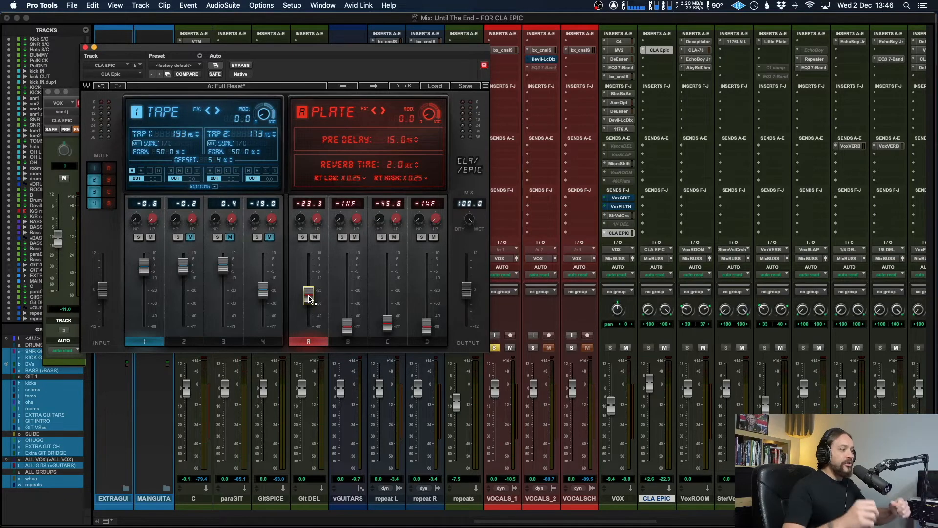
drag(308, 299, 309, 299)
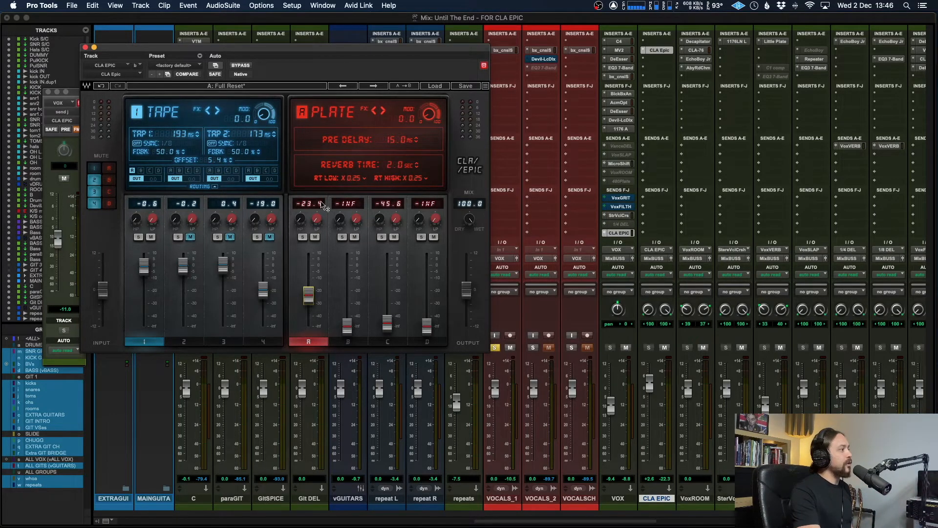
drag(304, 300, 309, 326)
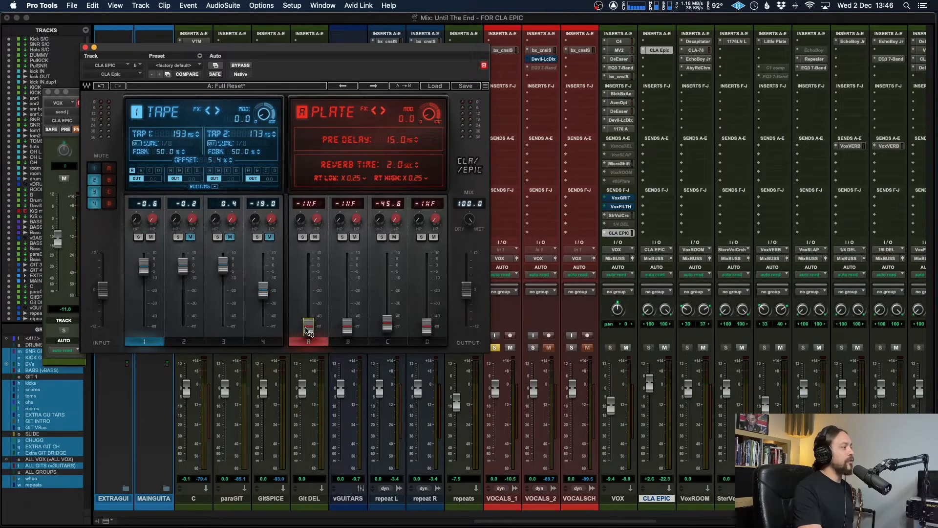
drag(307, 327, 309, 264)
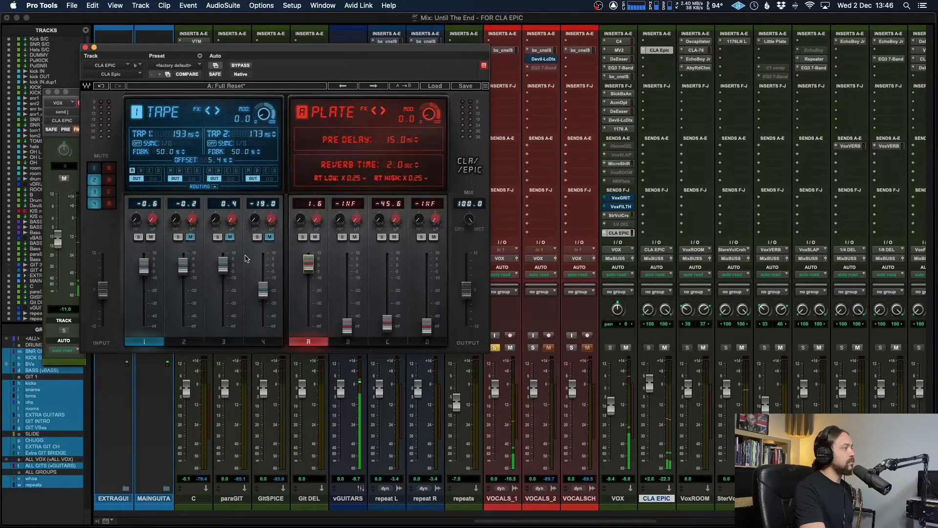
mouse_move(308, 273)
mouse_down()
mouse_move(309, 326)
mouse_move(309, 255)
mouse_up()
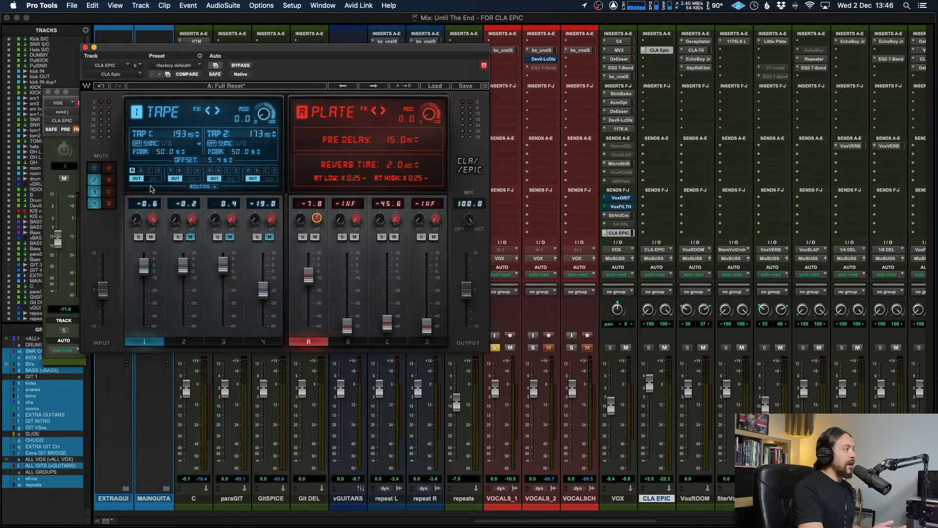
click(141, 170)
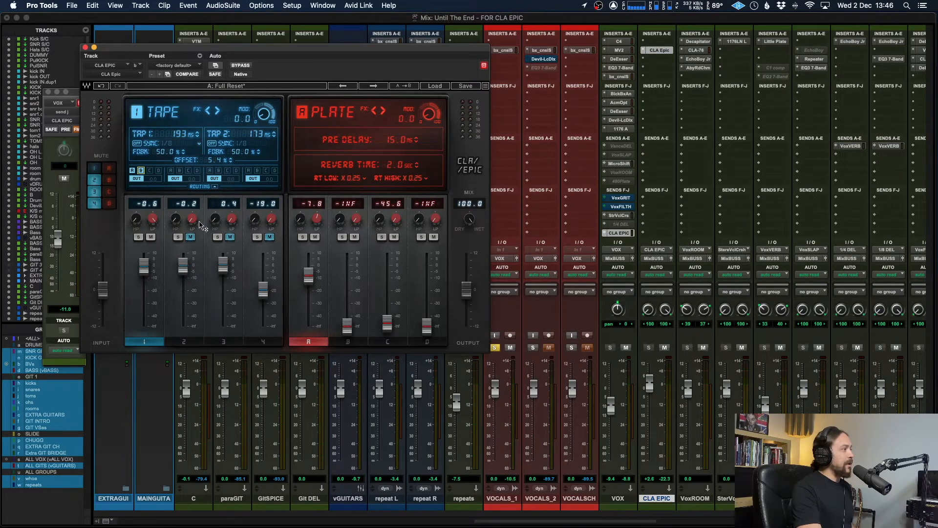
- Route Tape into reverb C as well, and set the Hall fader to -47.8 and the Room fader to -4.5
click(150, 170)
click(387, 324)
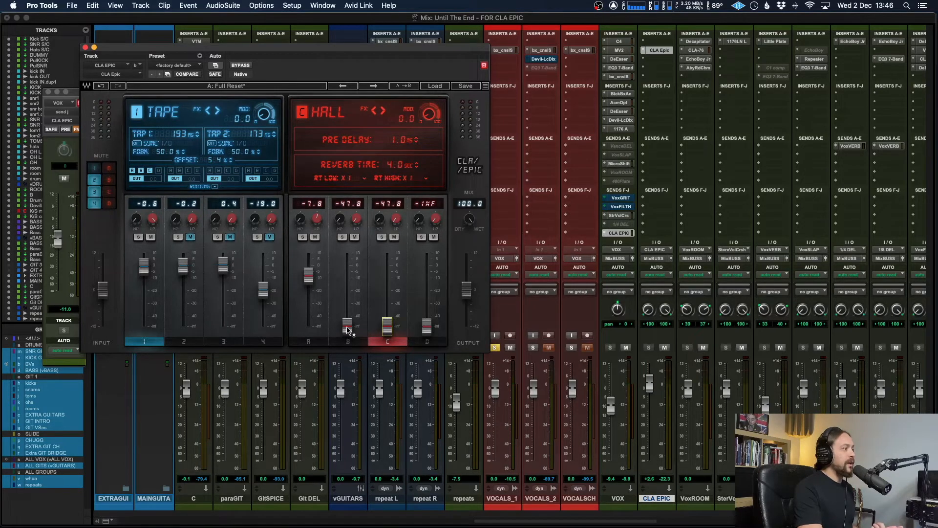
drag(309, 275, 309, 276)
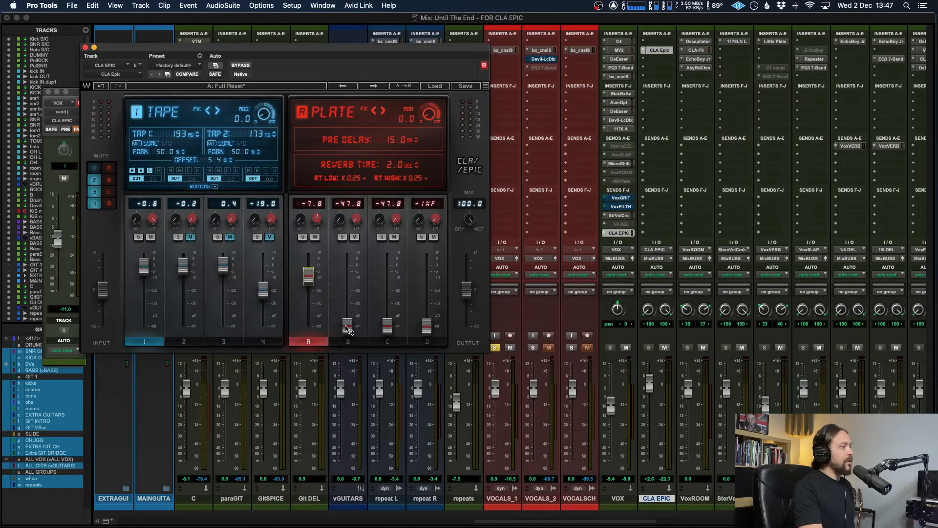
drag(348, 326, 347, 271)
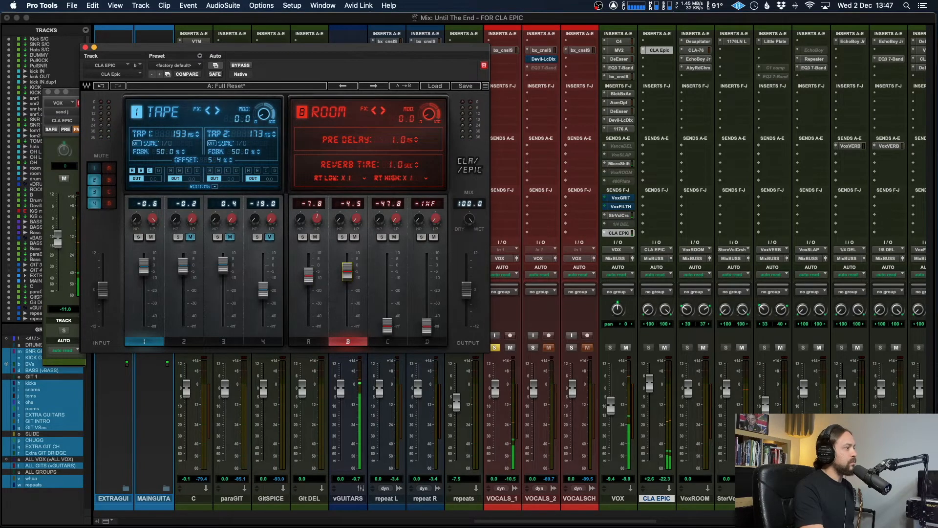
- Lower Hall's low-pass filter and set the Plate, Room and Hall faders to 0.0
drag(387, 325, 308, 263)
drag(396, 219, 389, 234)
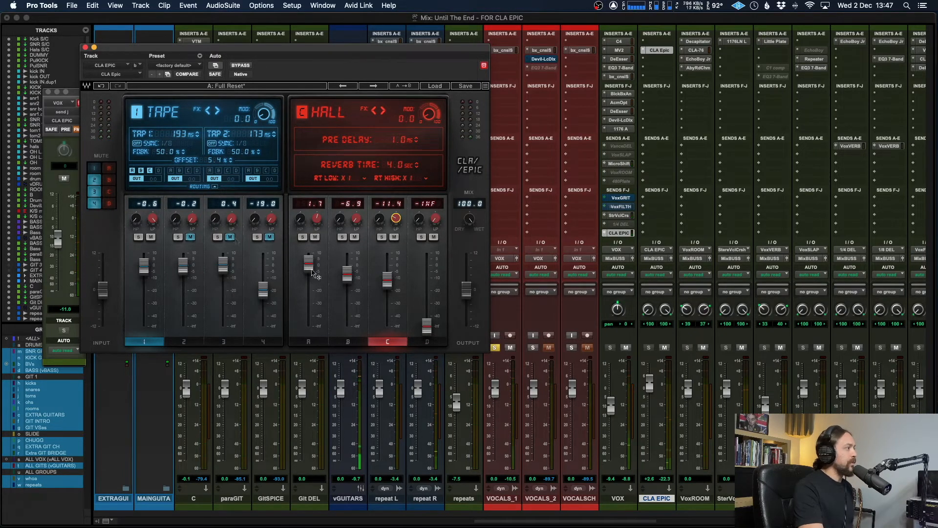
click(348, 341)
click(309, 341)
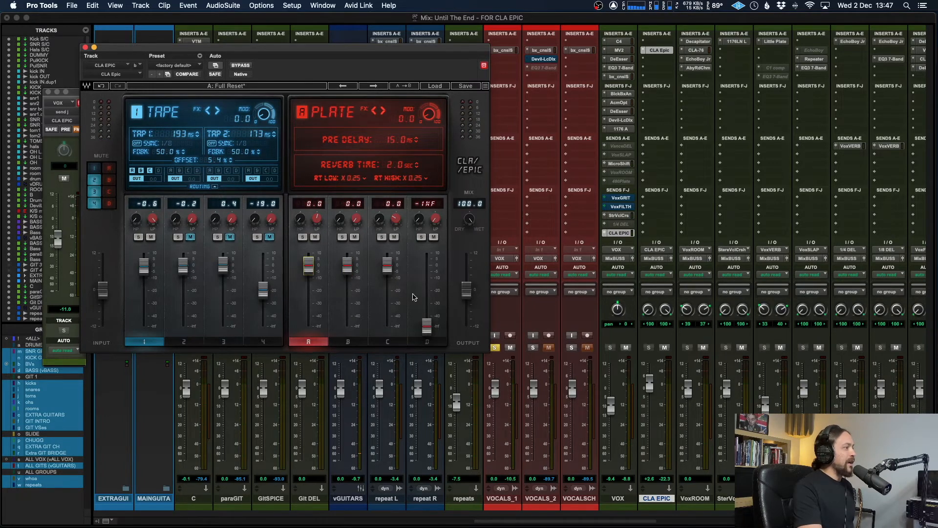
- Set the Space fader to 0.0, route Tape into reverb D, and lower Tape's send levels to reverbs B, C and D
click(216, 187)
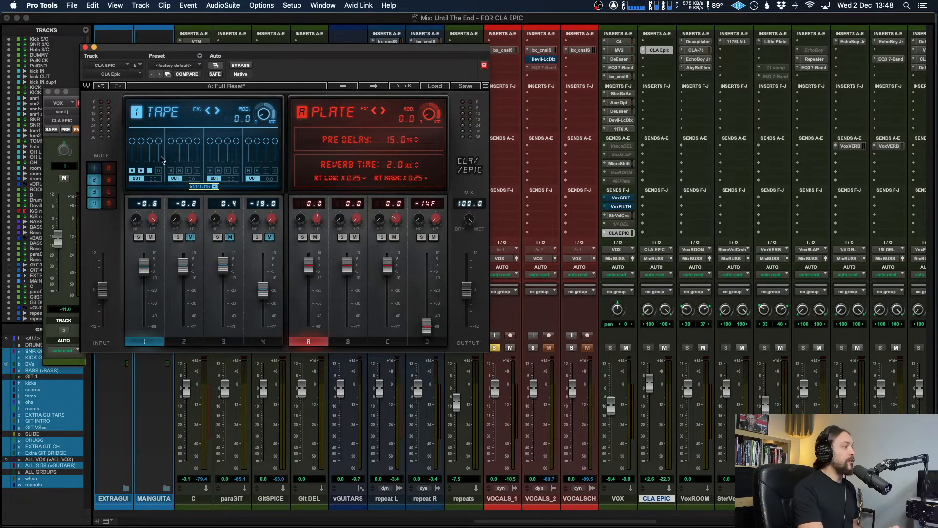
alt+click(427, 327)
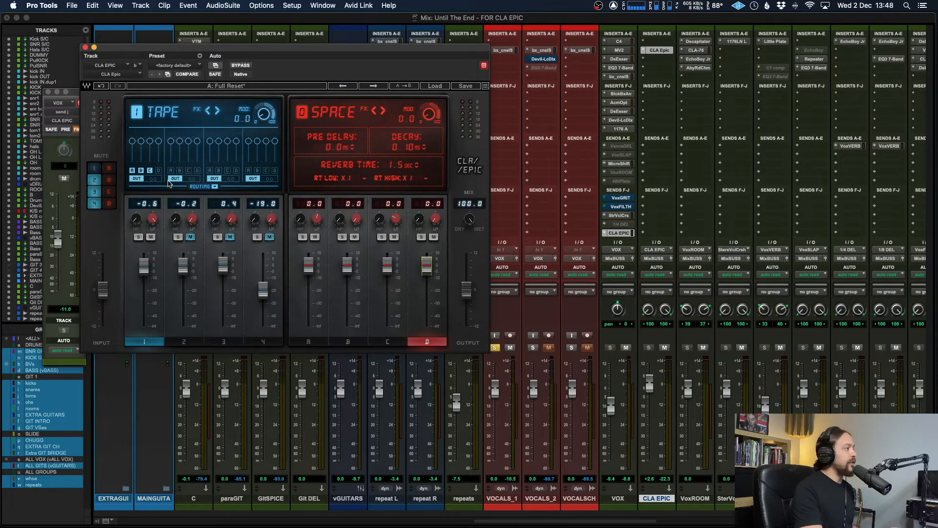
drag(158, 141, 158, 145)
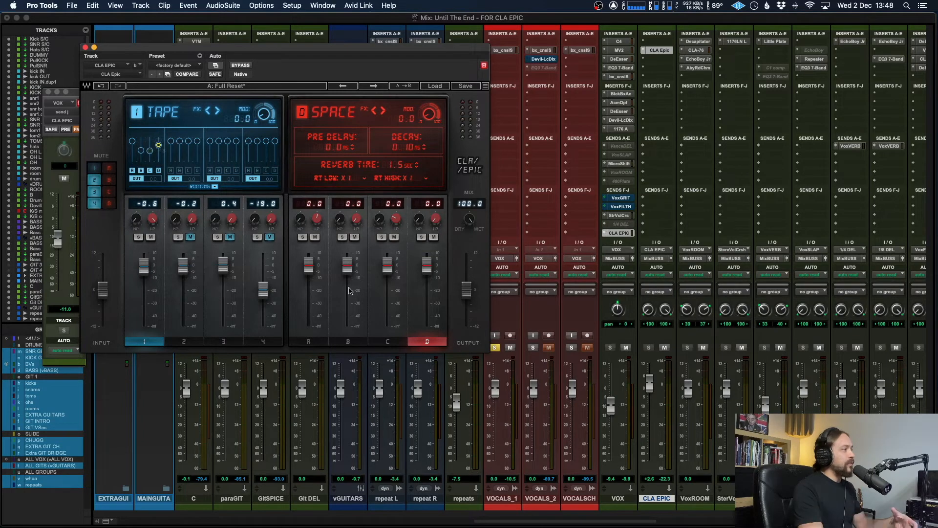
click(158, 170)
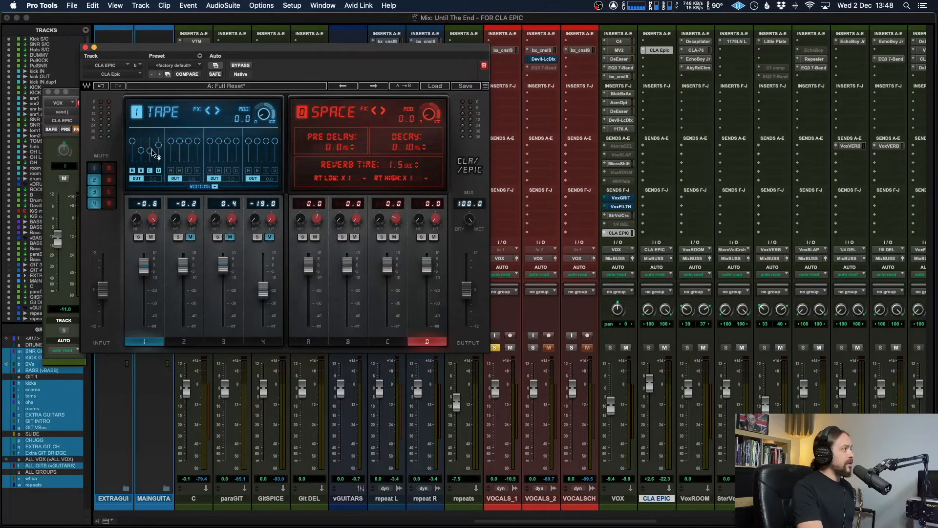
- Adjust Tape's send level to reverb D to -10.9 and toggle Tape's direct output off and back on
drag(158, 145, 159, 146)
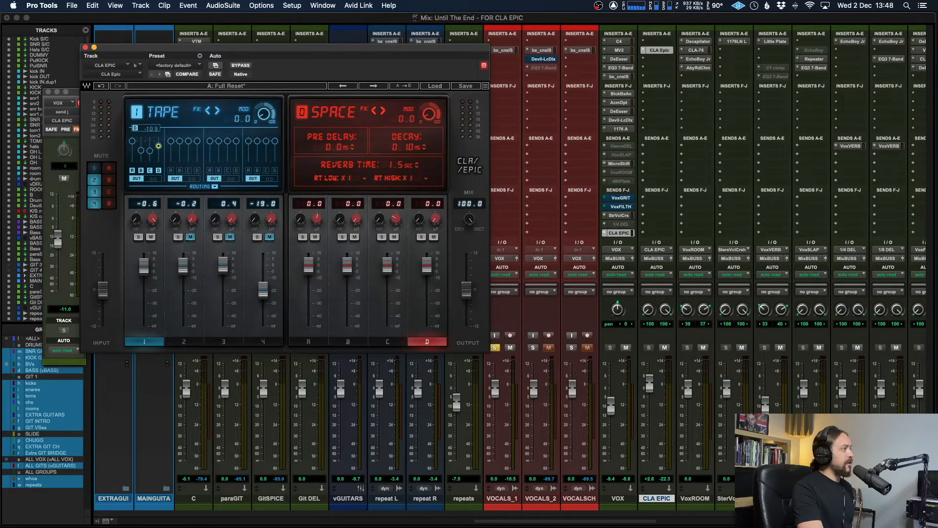
click(137, 179)
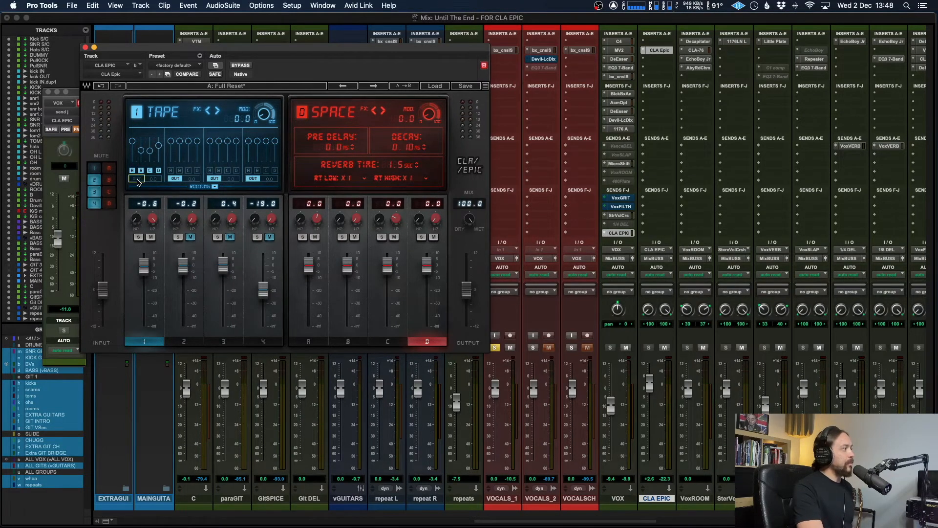
click(138, 179)
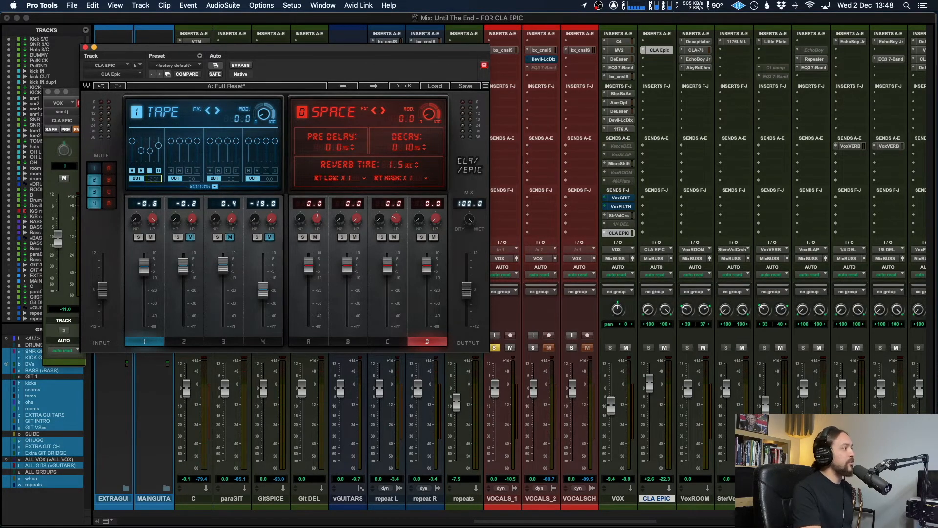
- Unmute the delays, set Crowd to -2.2, and route Tape only into reverbs A and B and Crowd into C and D
mouse_move(263, 290)
mouse_down()
mouse_move(264, 330)
mouse_move(264, 272)
mouse_up()
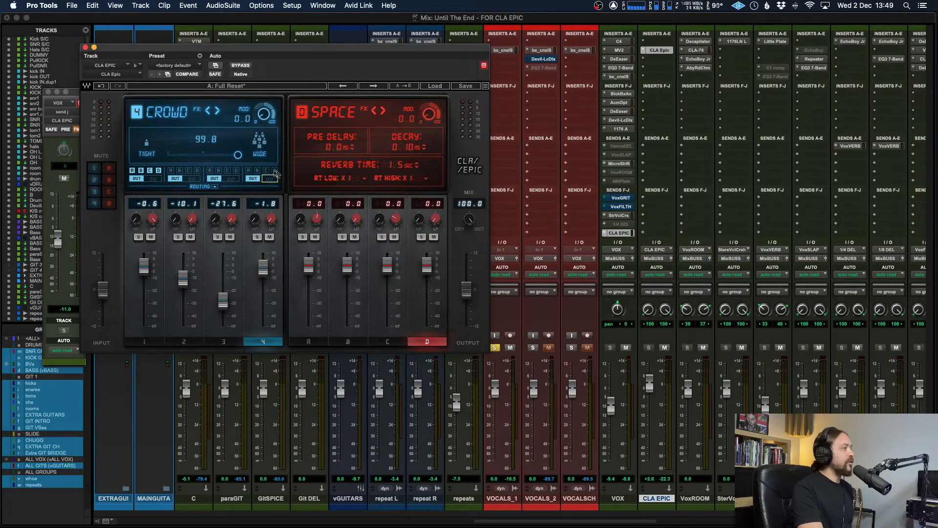
click(150, 170)
click(266, 171)
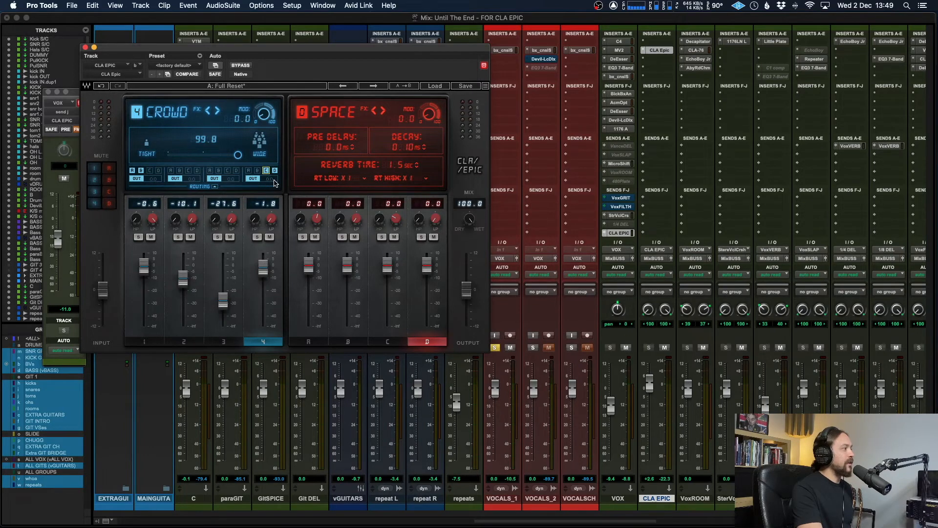
drag(262, 276, 262, 277)
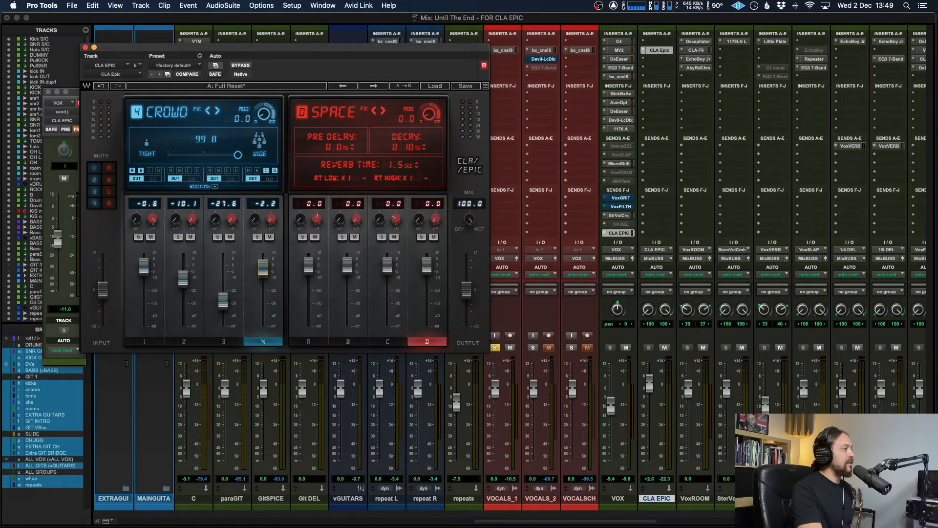
- Show the delays' reverb send levels, set Crowd to 0.7 and Space to -6.6, and lower Space's low-pass filter
click(253, 189)
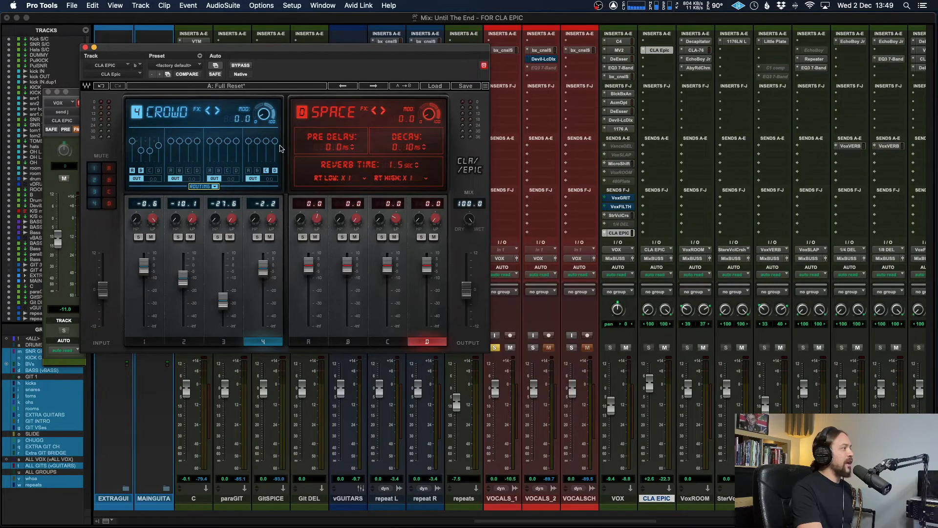
drag(263, 268, 418, 277)
click(436, 218)
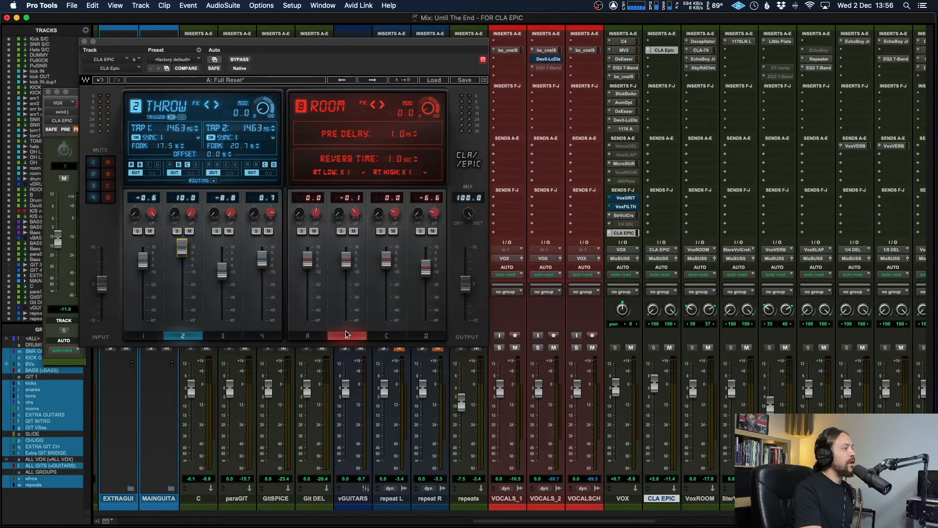
- Review the settings of the Hall, Space and Room reverbs in turn
click(386, 336)
click(426, 336)
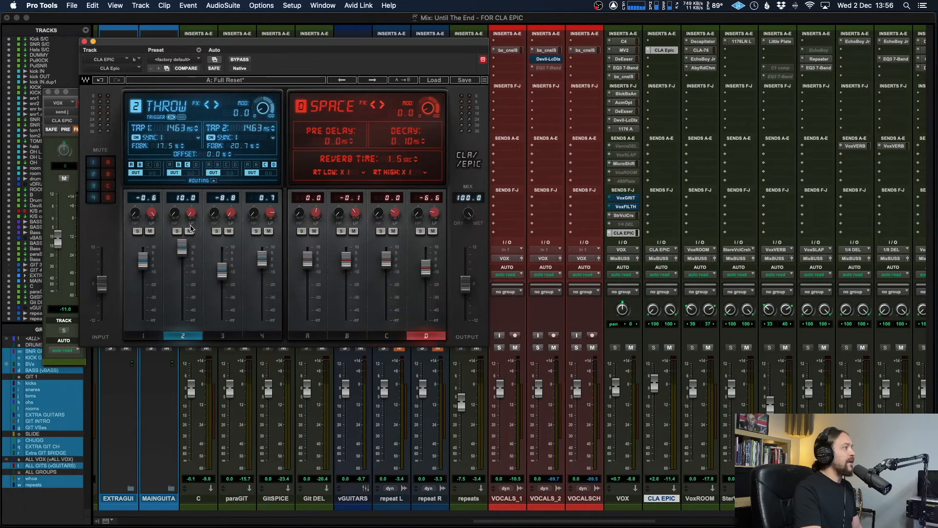
click(347, 336)
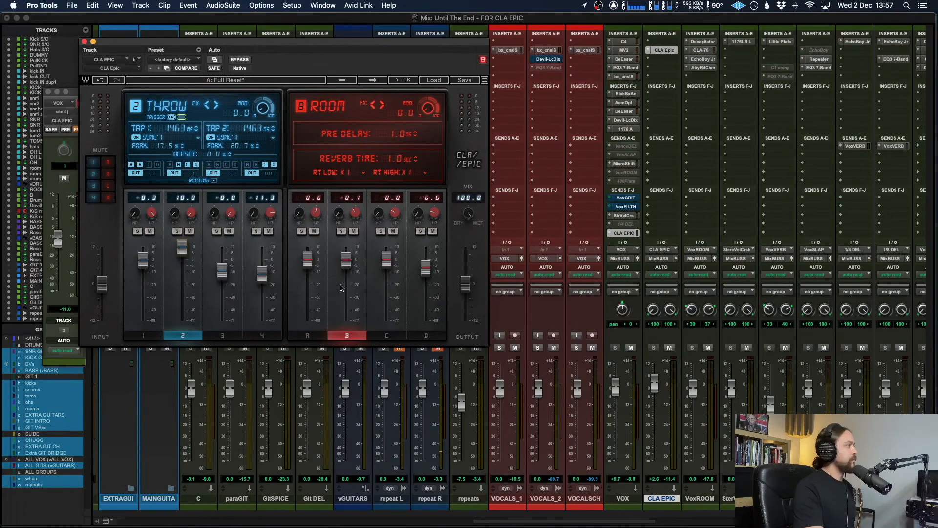
- Play the mix and set the Crowd fader to -0.5 and delay 3's fader to -8.5
key(space)
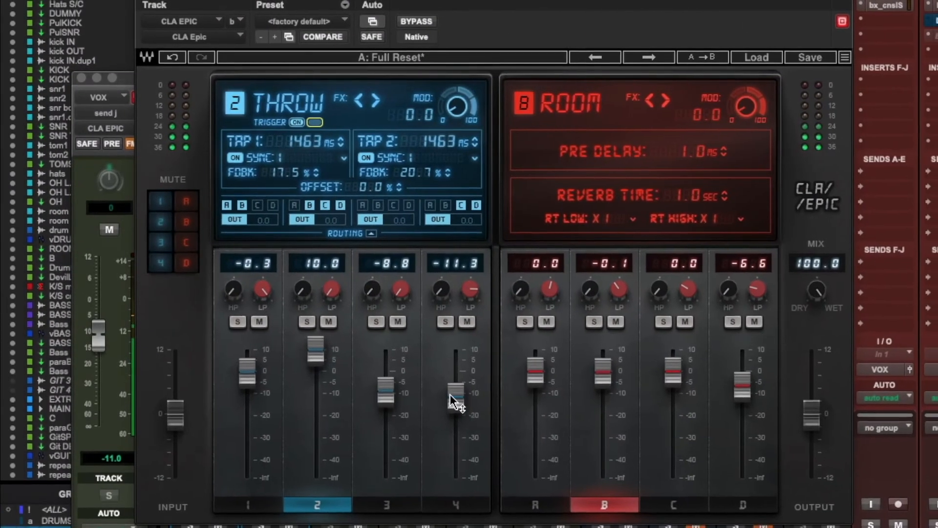
drag(450, 395, 437, 375)
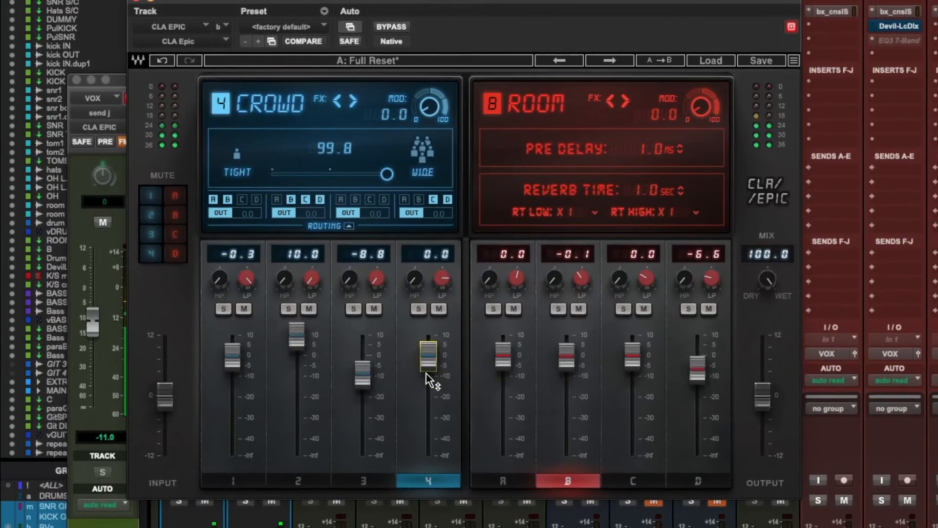
drag(368, 384, 367, 383)
drag(426, 356, 382, 331)
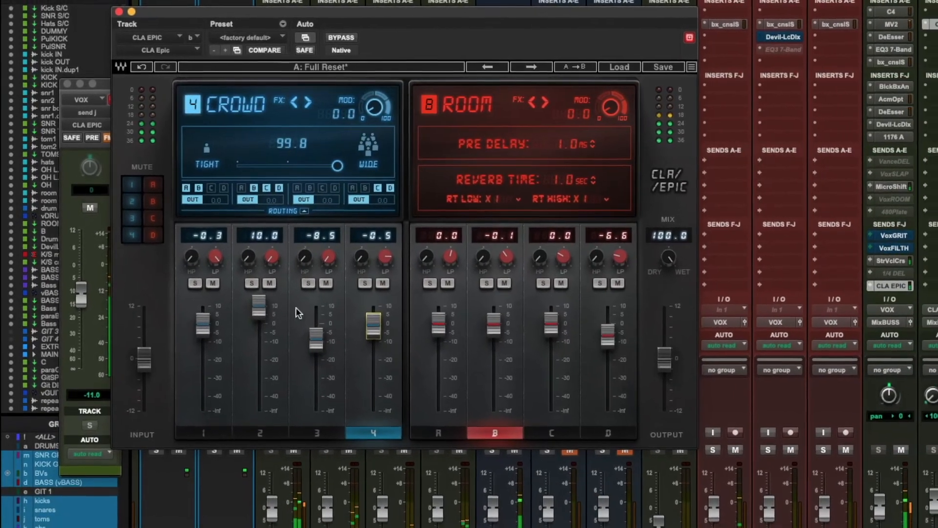
- Rebalance the delay faders by setting Throw to 0.8, Tape to 1.9 and Crowd to 2.6
click(266, 440)
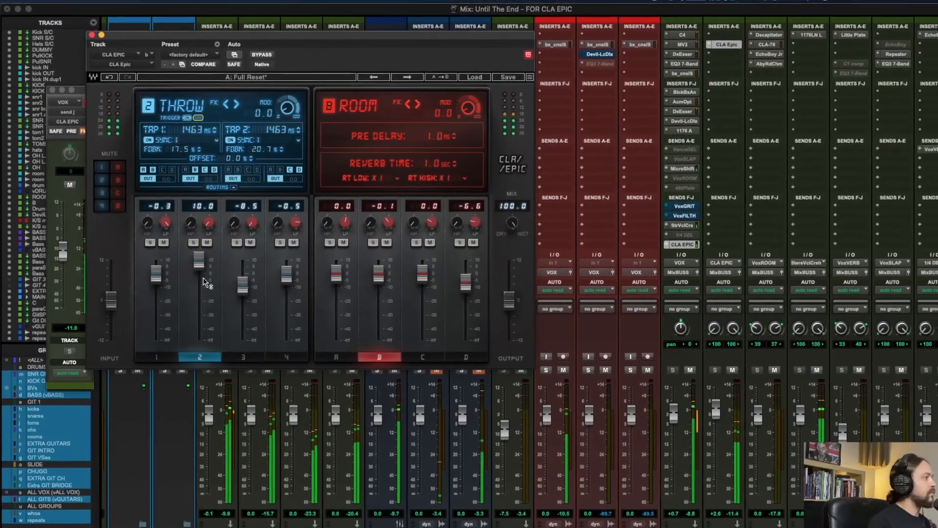
drag(202, 263, 148, 264)
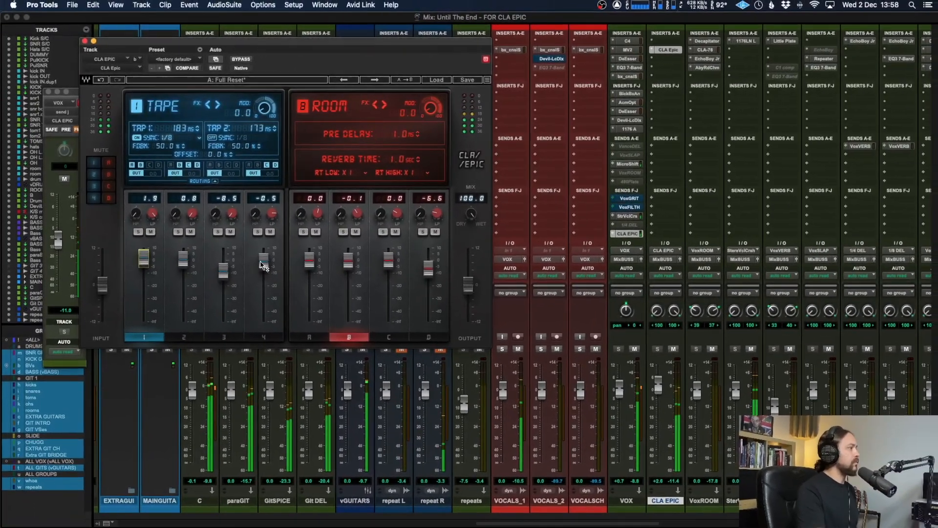
drag(272, 269, 272, 265)
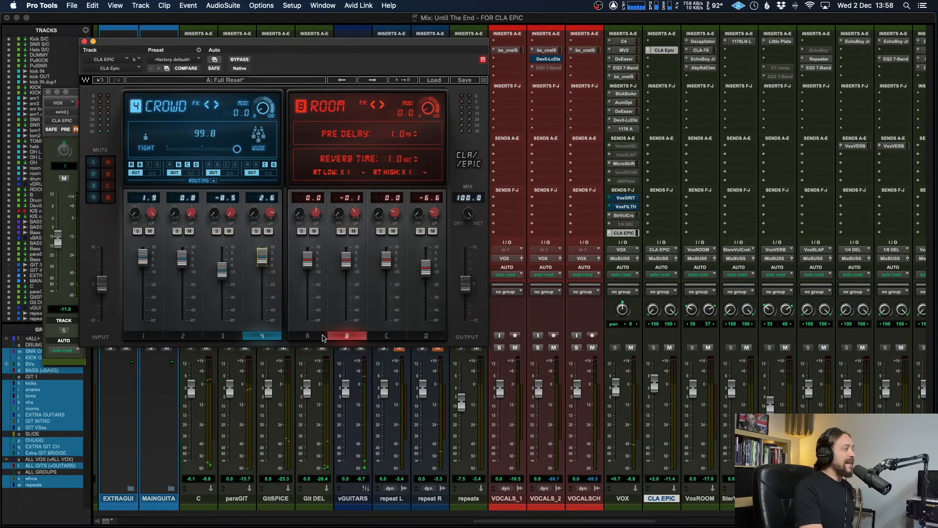